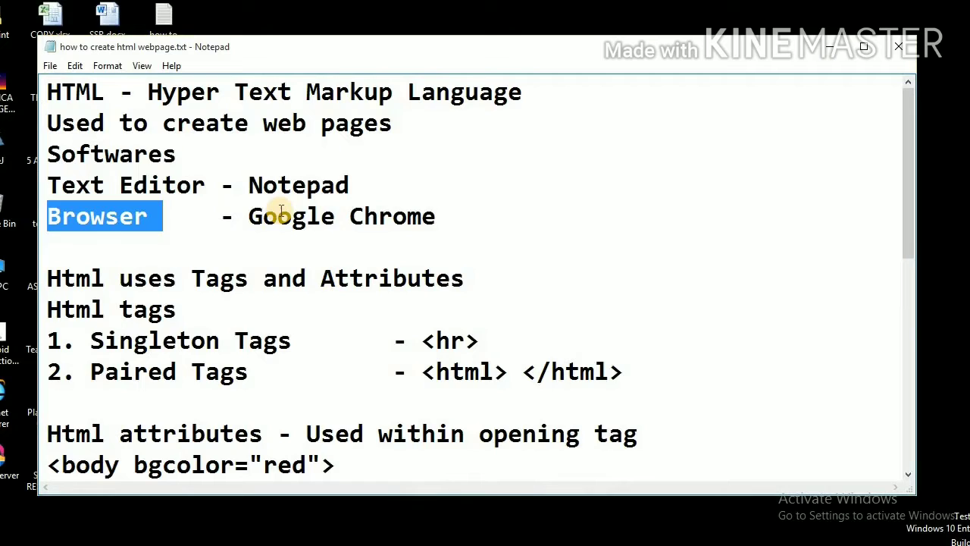
- Highlight the notes on HTML's expansion and purpose, Softwares, Notepad and the Google Chrome browser
click(279, 215)
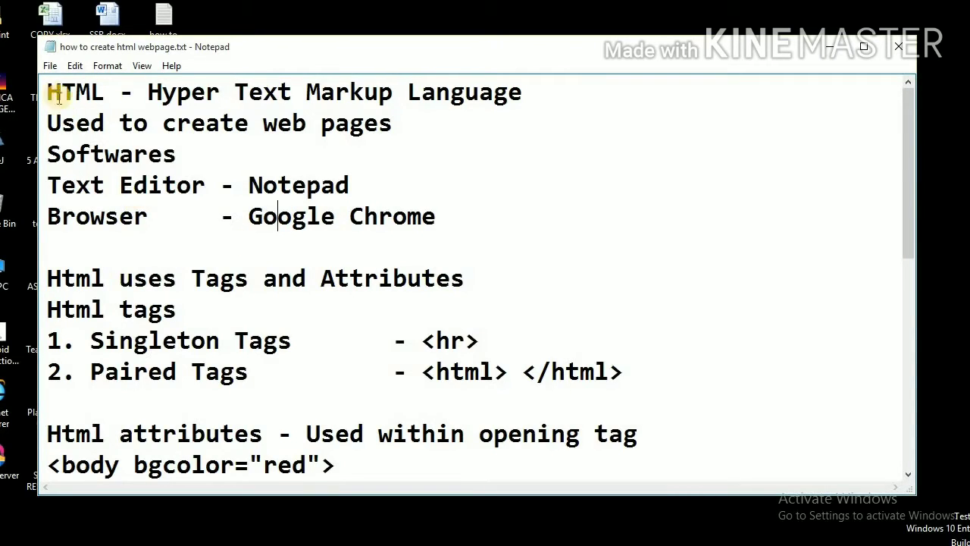
mouse_move(47, 92)
mouse_down()
mouse_move(112, 102)
mouse_move(529, 98)
mouse_up()
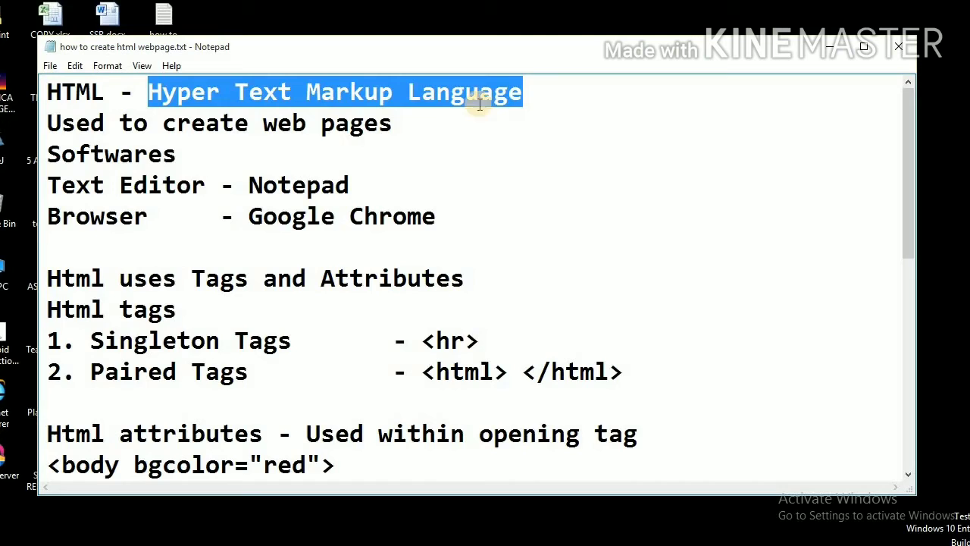
drag(162, 125, 394, 124)
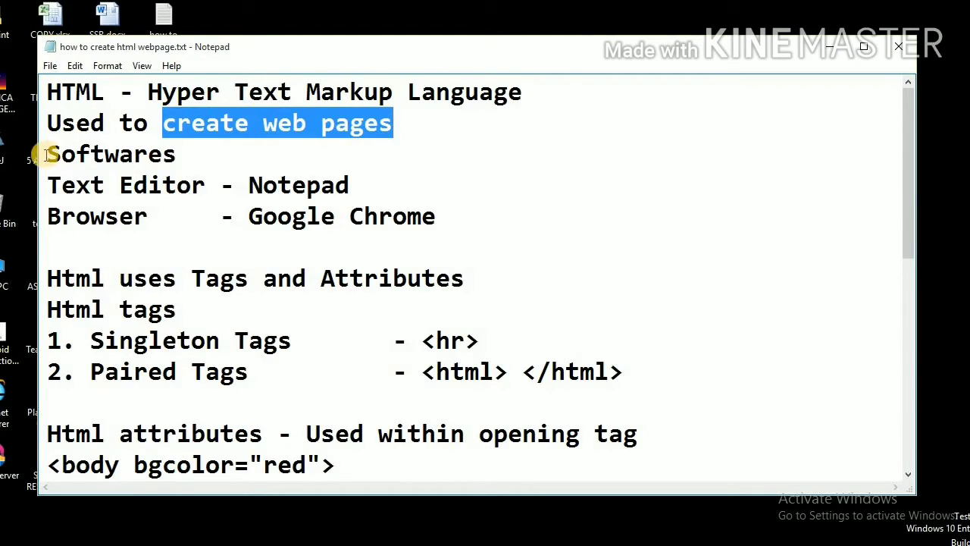
drag(47, 154, 182, 161)
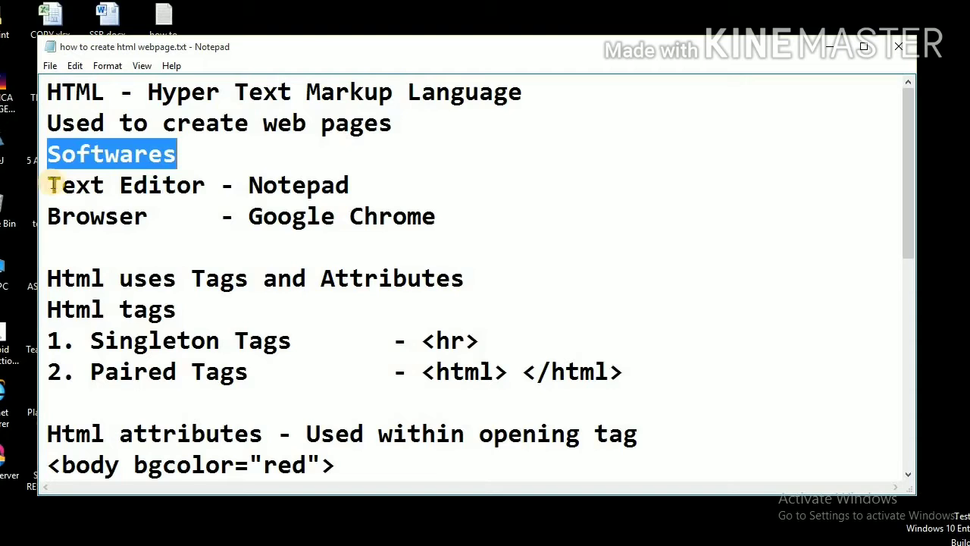
drag(48, 184, 362, 187)
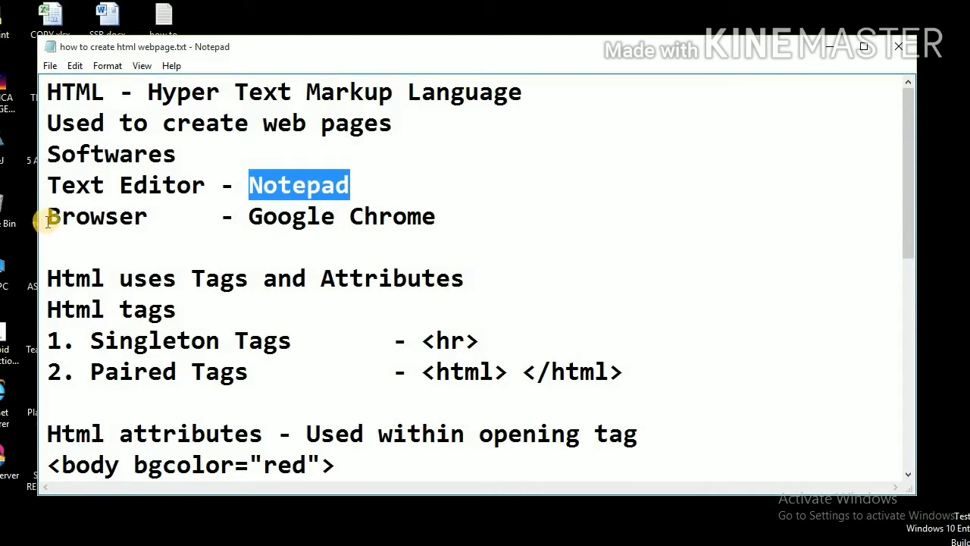
drag(47, 218, 151, 218)
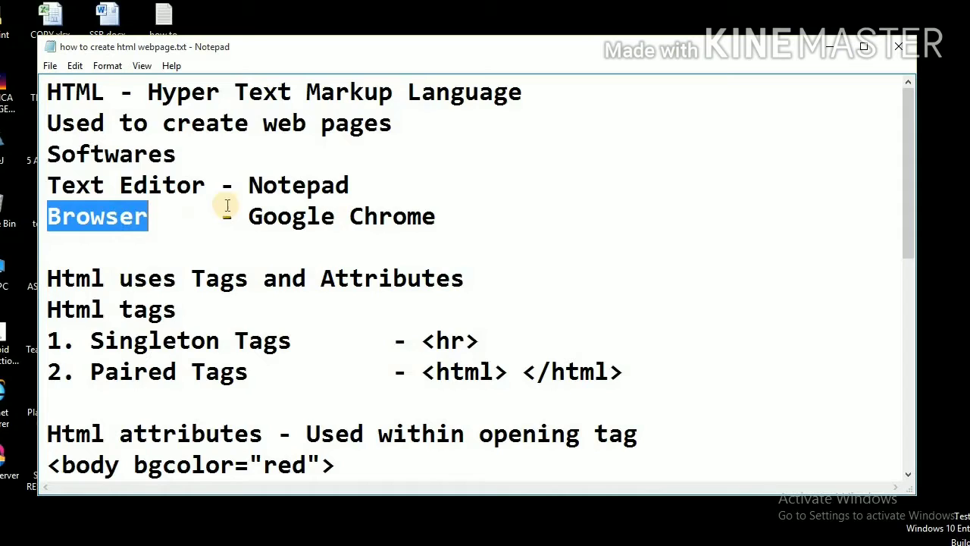
drag(249, 216, 437, 223)
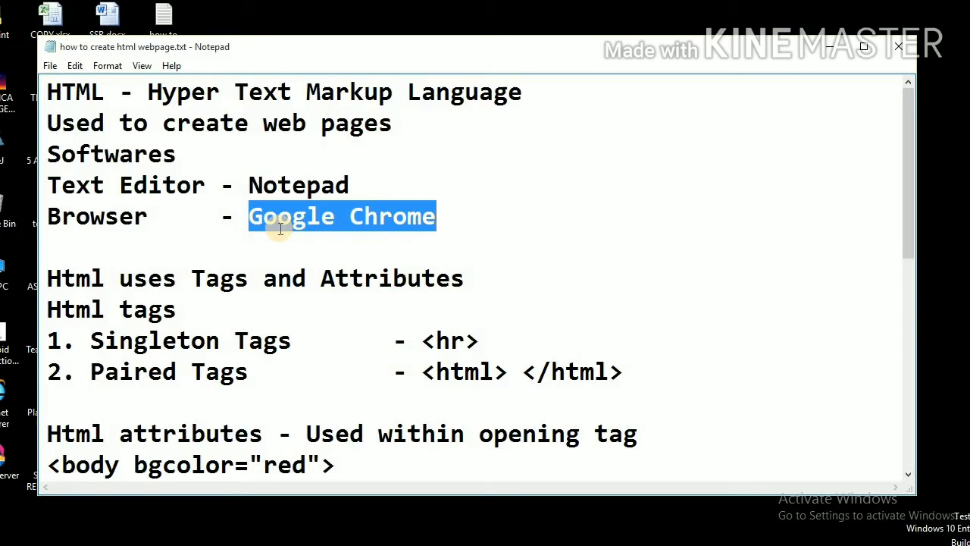
- Highlight Hyper Text Markup Language, tags, Attributes and Singleton Tags in the notes
click(148, 92)
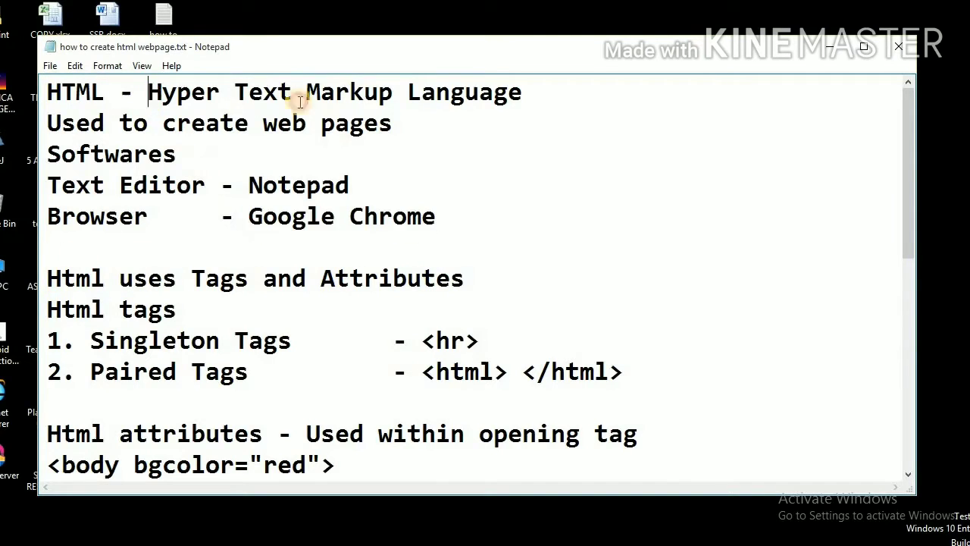
drag(300, 101, 508, 94)
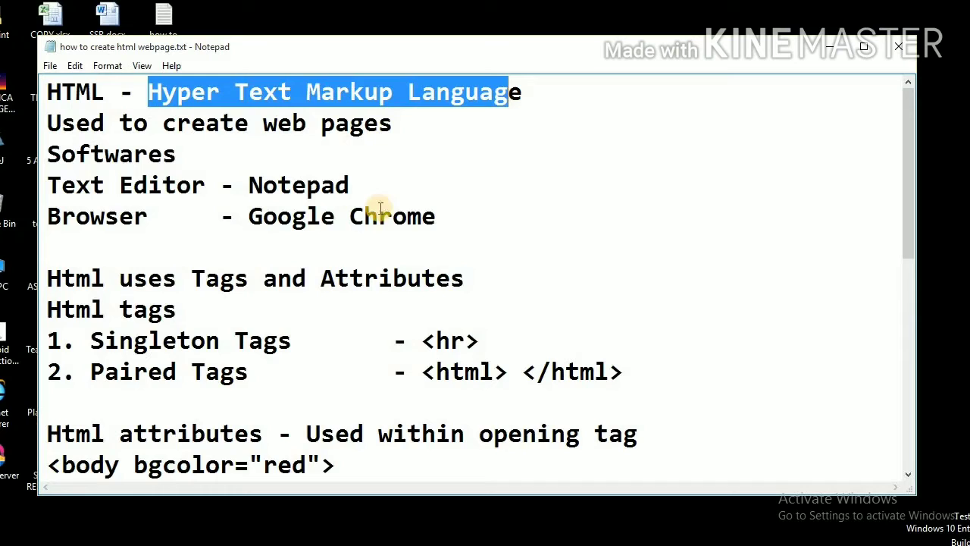
drag(119, 278, 235, 292)
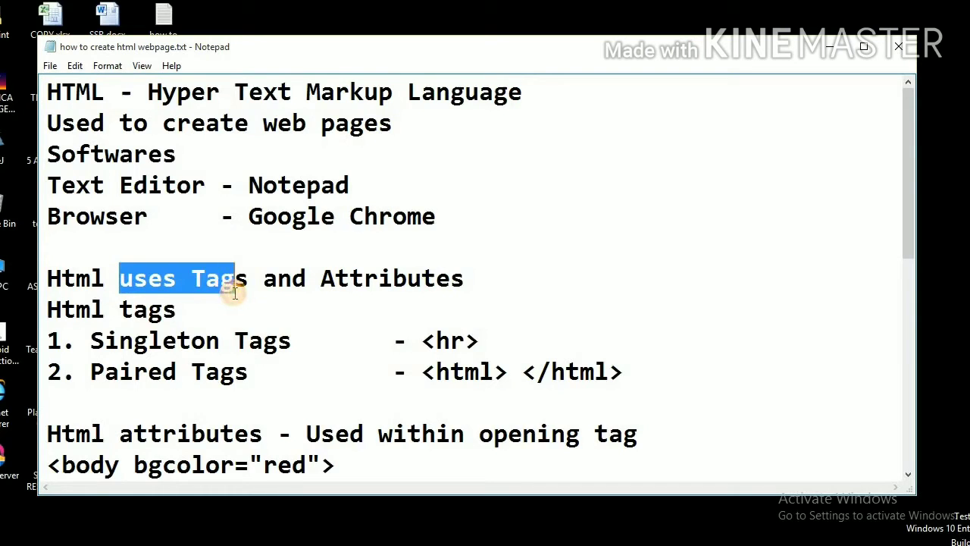
drag(321, 277, 472, 274)
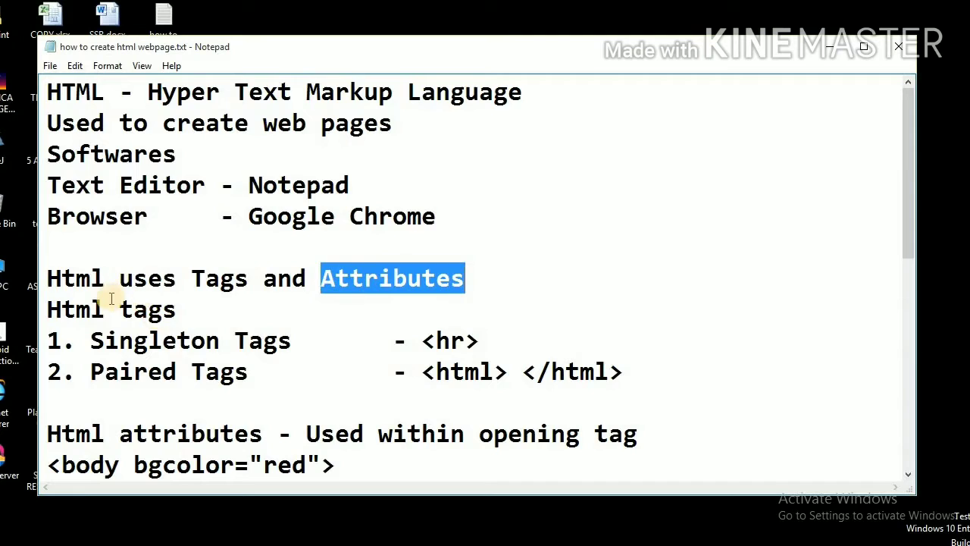
drag(118, 308, 179, 308)
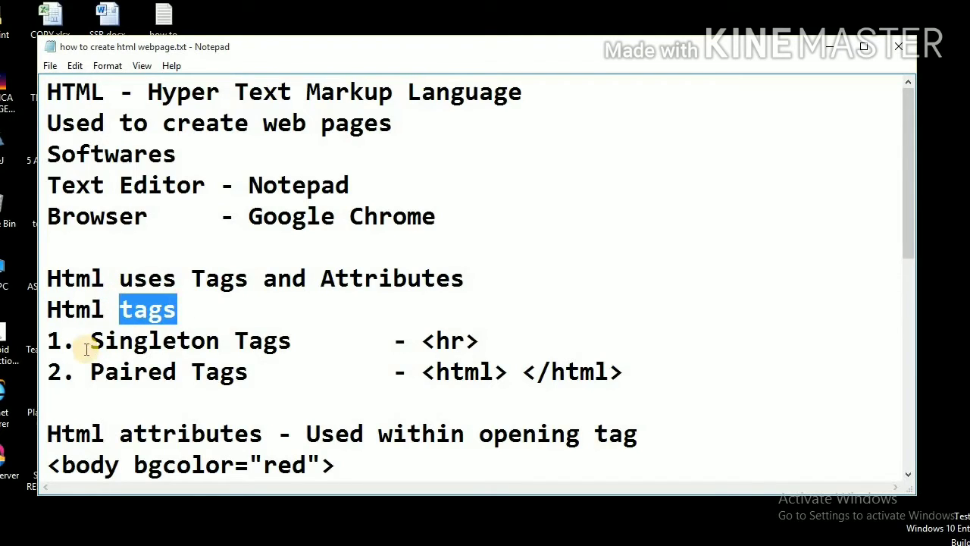
mouse_move(90, 341)
mouse_down()
mouse_move(277, 322)
mouse_move(288, 333)
mouse_up()
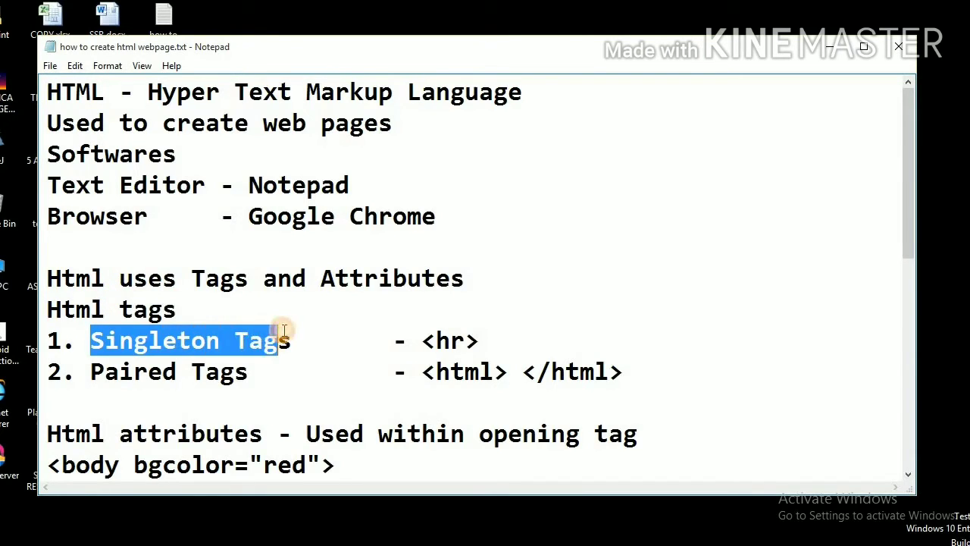
- Point out Paired Tags and the <hr> and <html></html> tag examples
click(91, 373)
drag(183, 376, 278, 372)
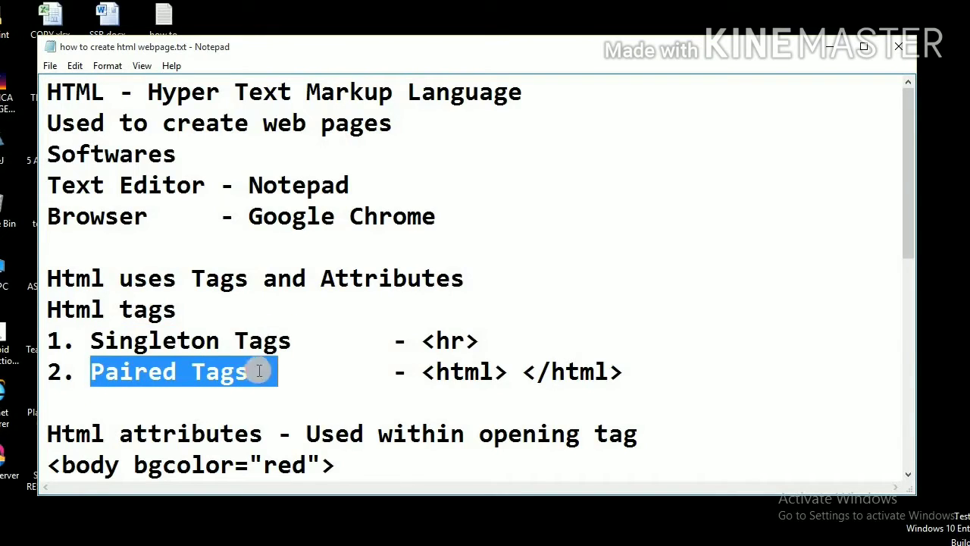
drag(423, 341, 479, 342)
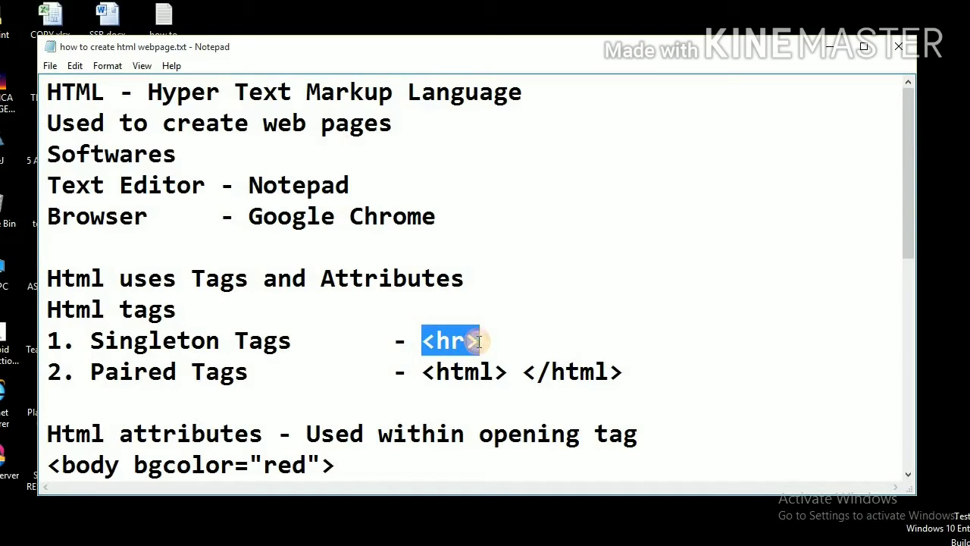
click(435, 341)
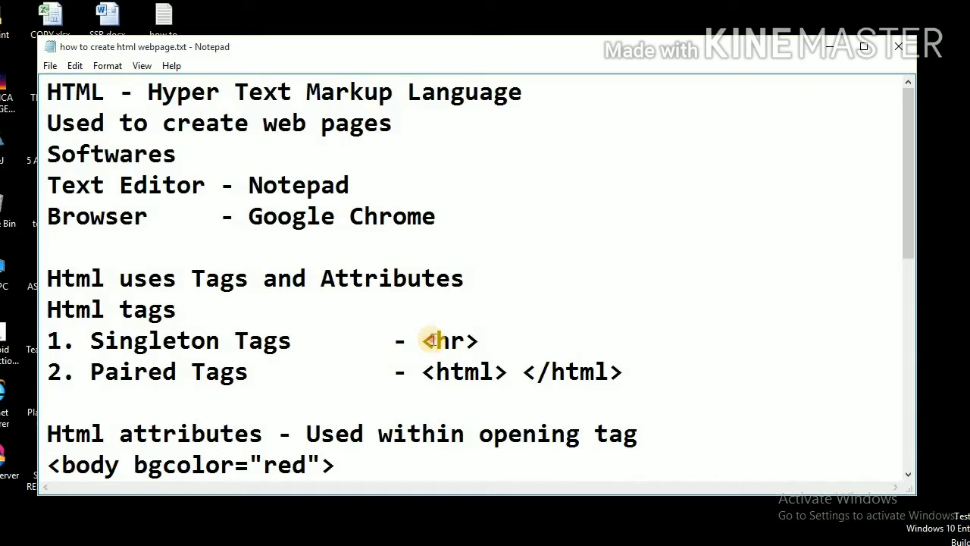
mouse_move(435, 341)
mouse_down()
mouse_move(422, 341)
mouse_move(479, 341)
mouse_up()
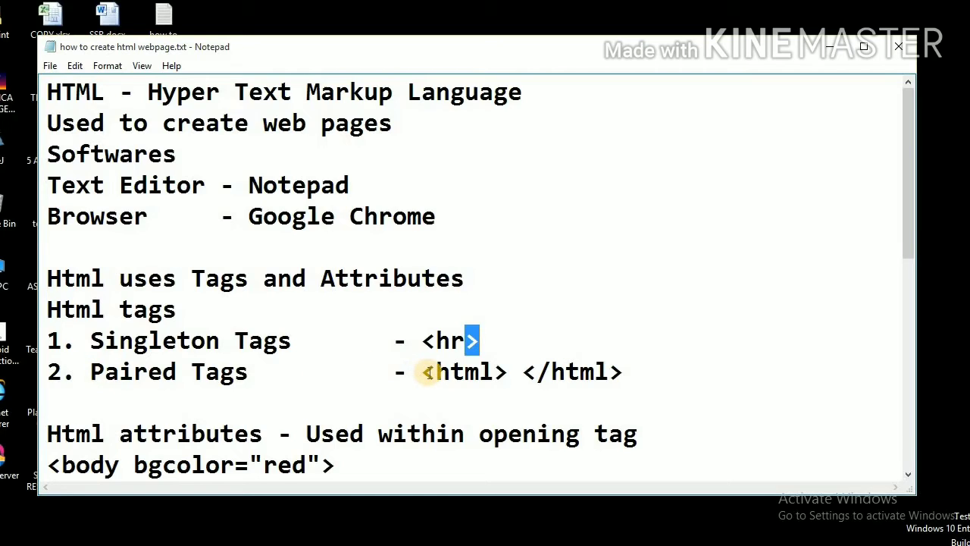
drag(423, 372, 506, 371)
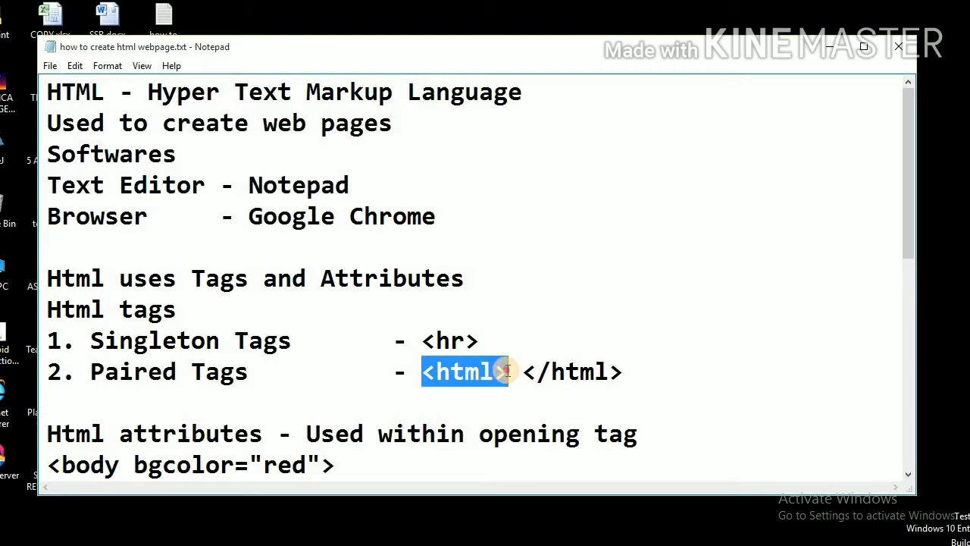
drag(526, 373, 623, 373)
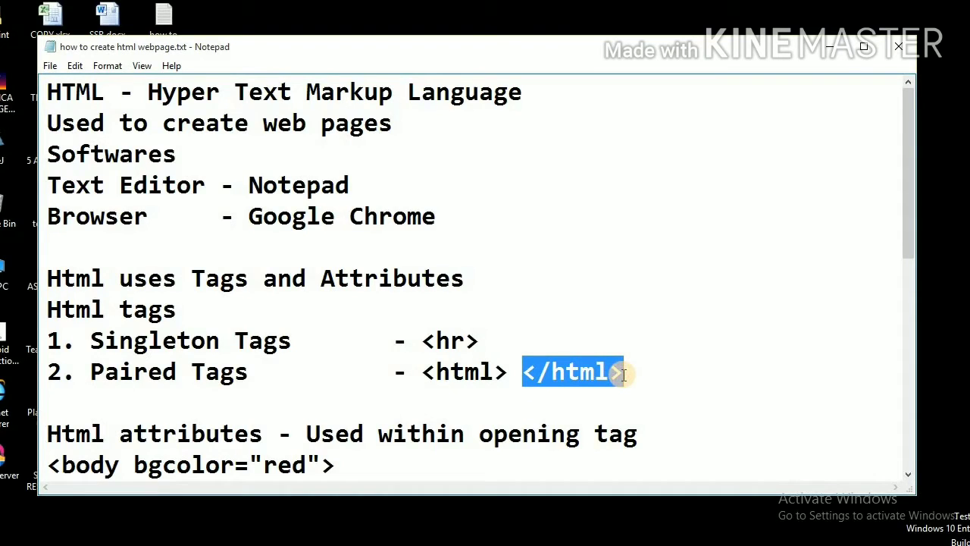
drag(422, 372, 620, 379)
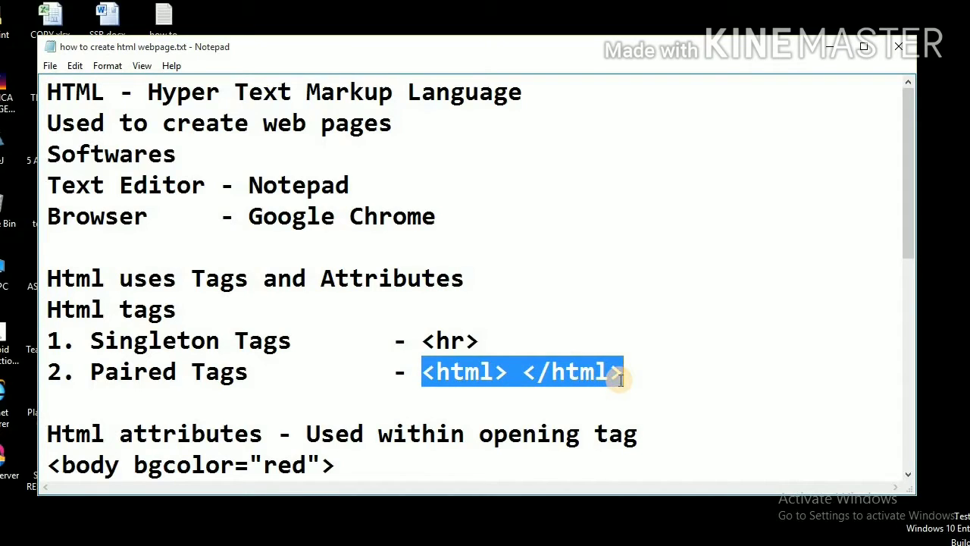
- Mark the space between the paired html tags and revisit the <hr> example
click(511, 369)
drag(514, 369, 522, 369)
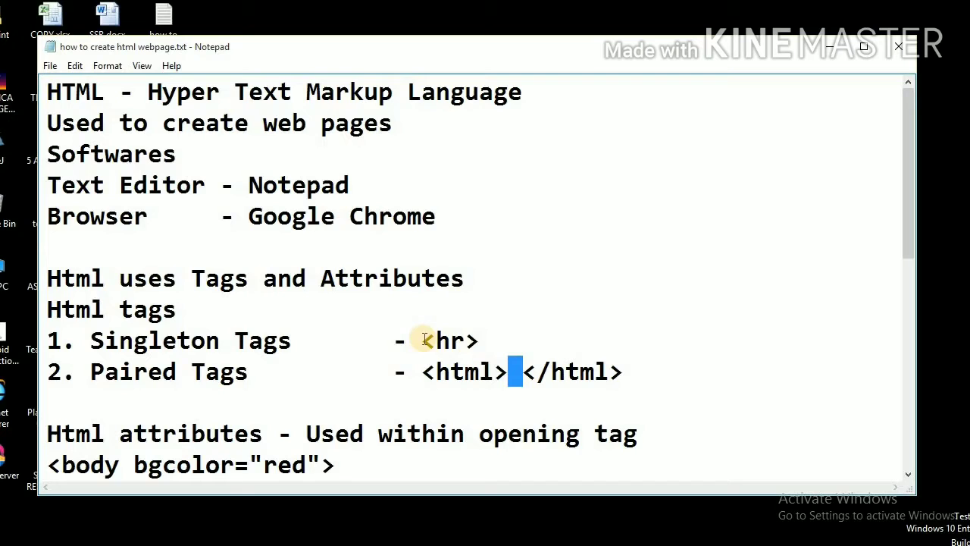
drag(425, 340, 486, 342)
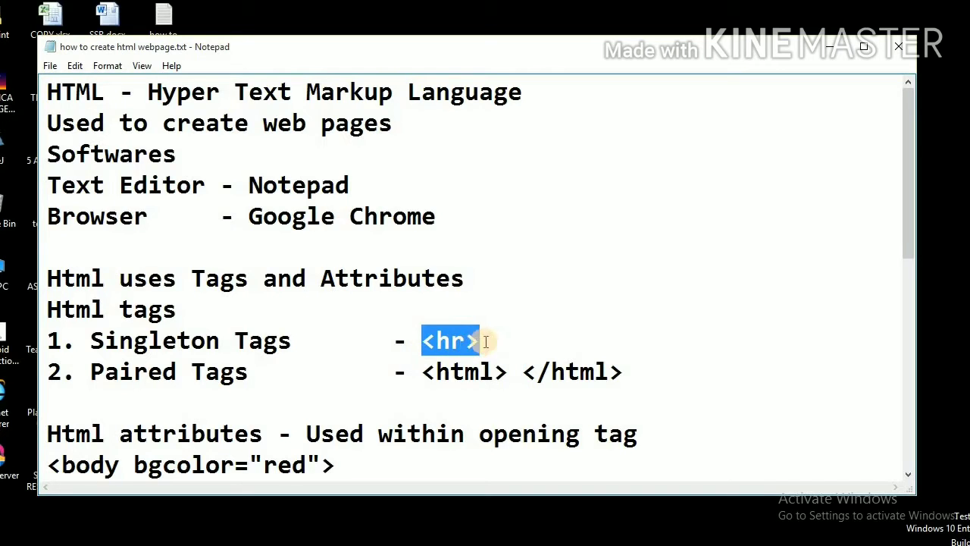
click(485, 342)
scroll(489, 338, down, 1)
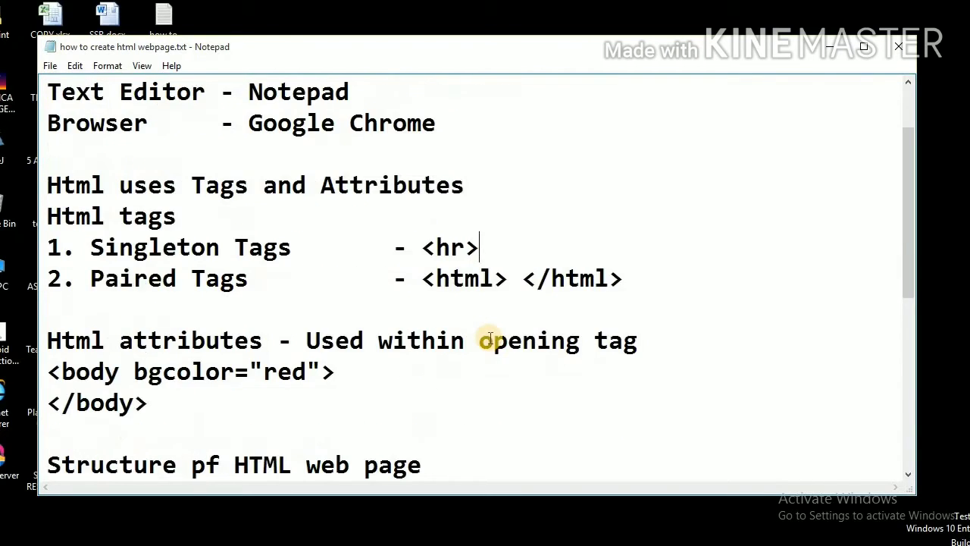
scroll(489, 338, down, 1)
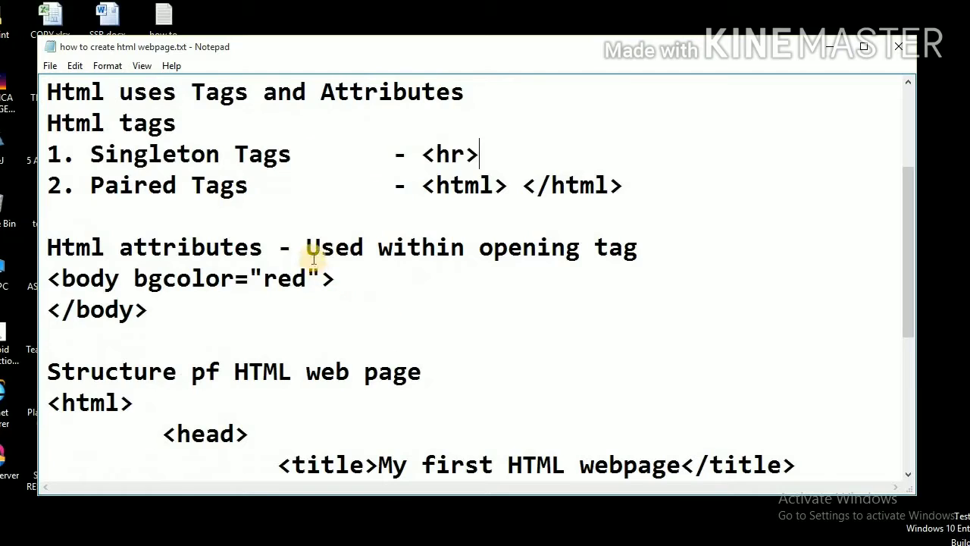
- Highlight 'Used within opening tag' and the body tag in the attribute example
drag(304, 247, 633, 256)
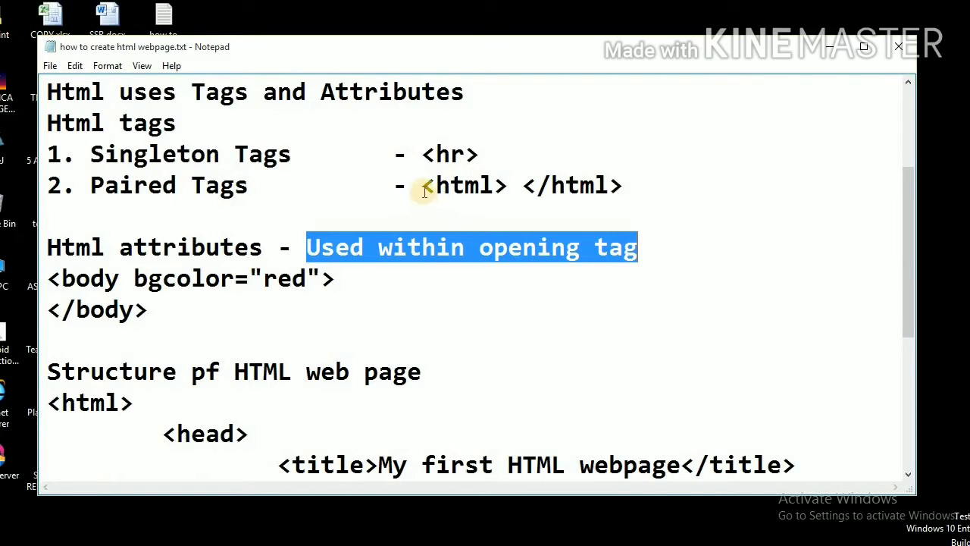
drag(422, 185, 506, 190)
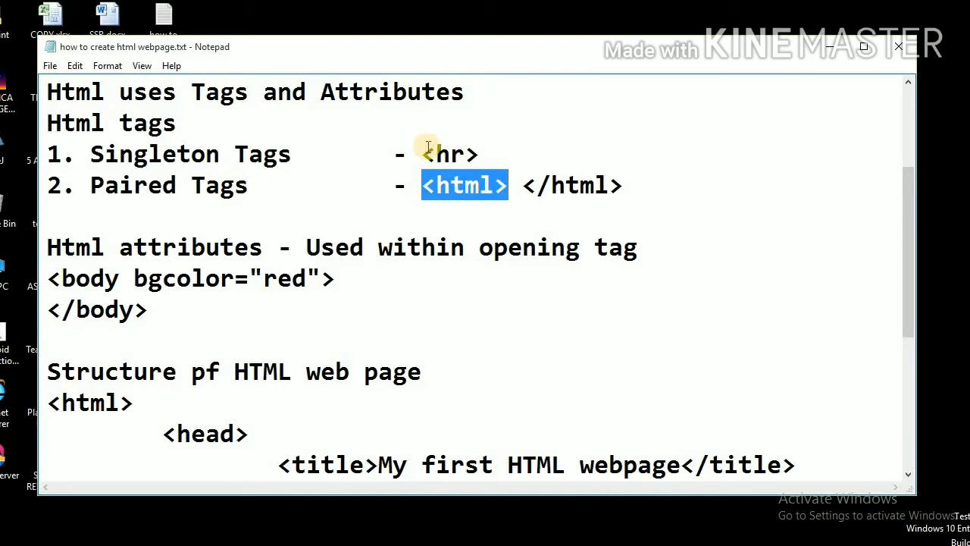
drag(422, 153, 484, 159)
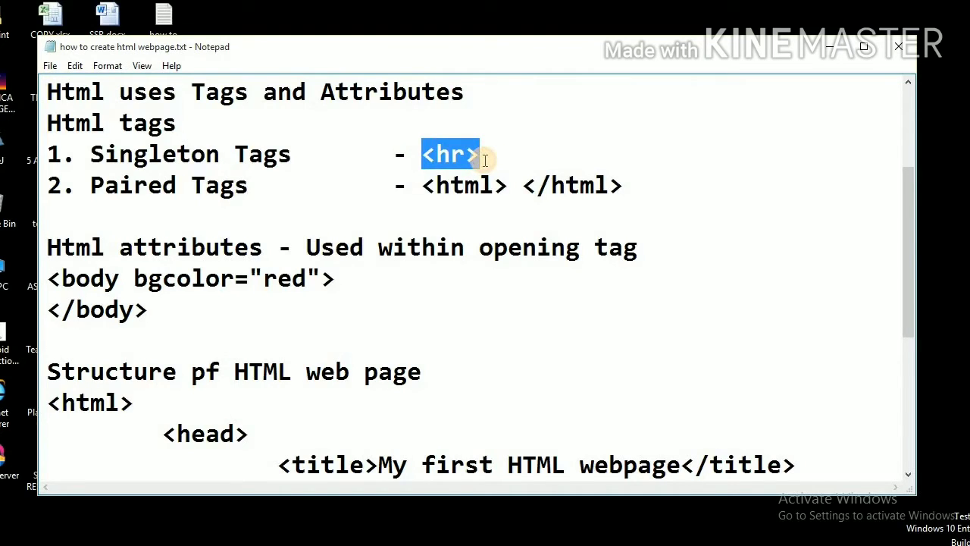
click(426, 269)
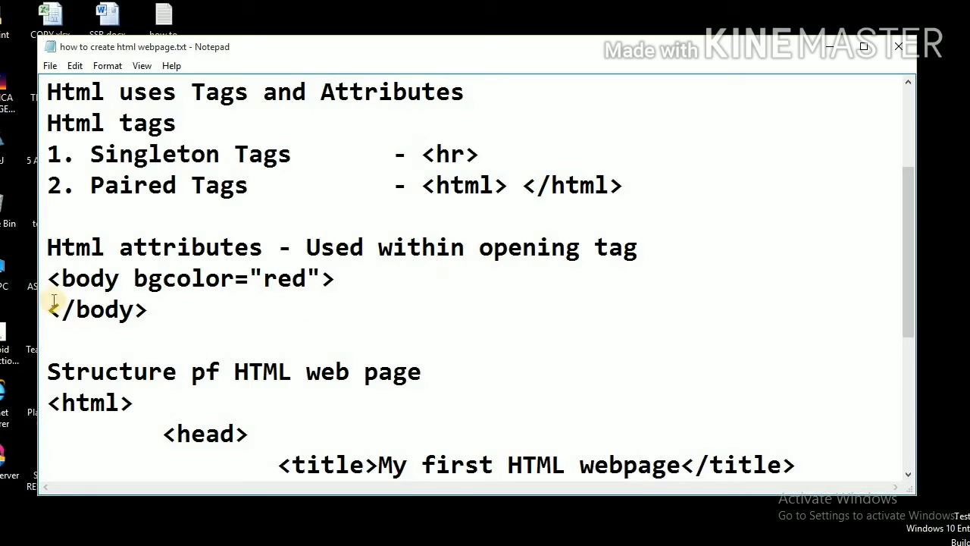
drag(47, 278, 120, 282)
click(121, 280)
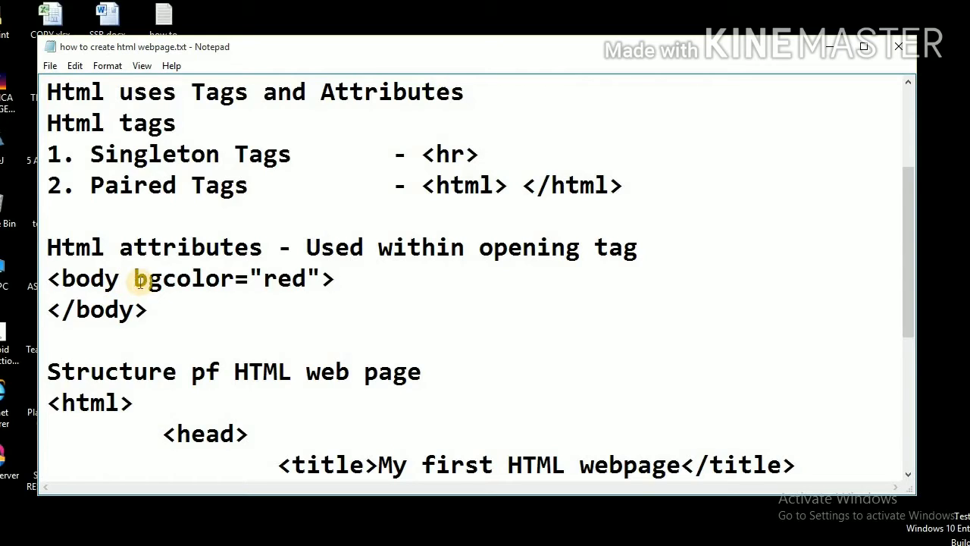
- Highlight the bgcolor attribute, its value red, and the whole bgcolor="red" attribute
drag(134, 279, 228, 281)
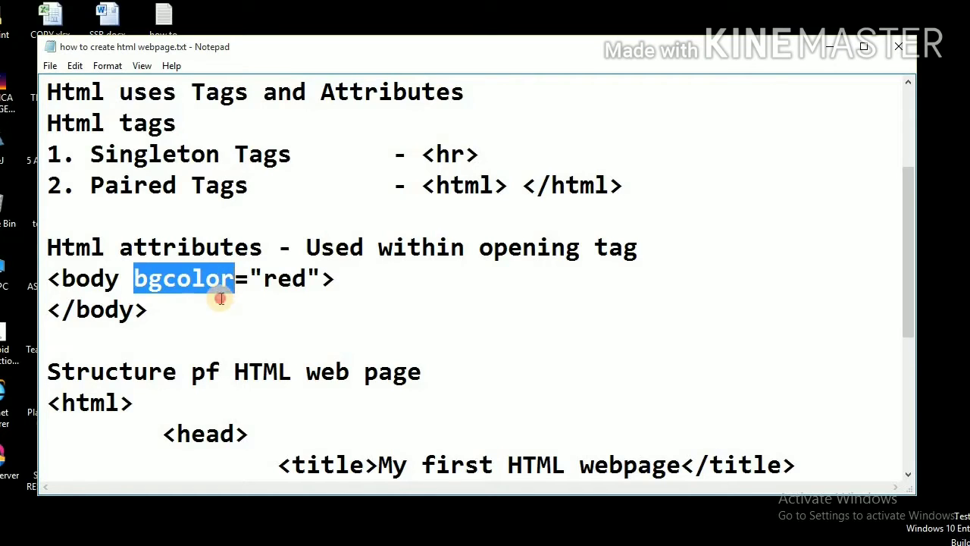
click(220, 299)
drag(235, 282, 301, 282)
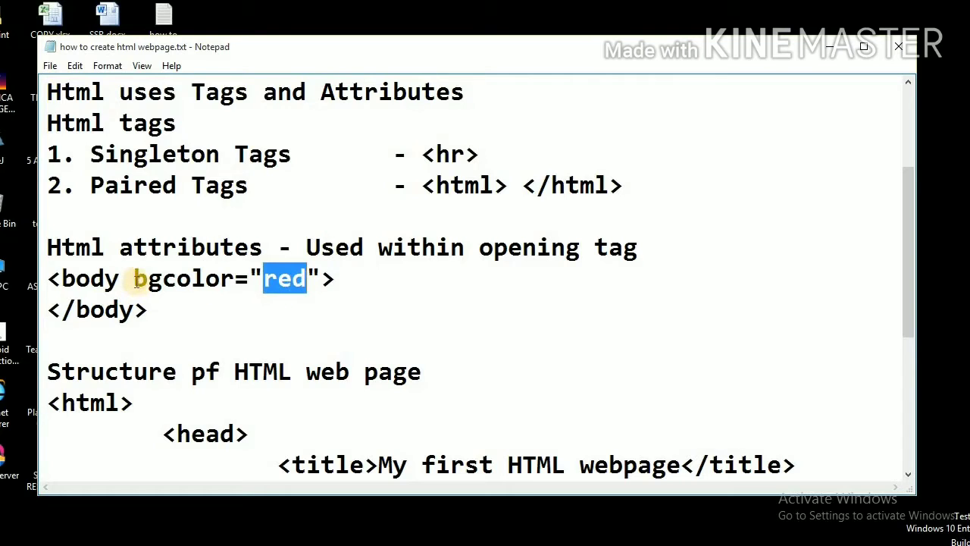
drag(134, 279, 318, 279)
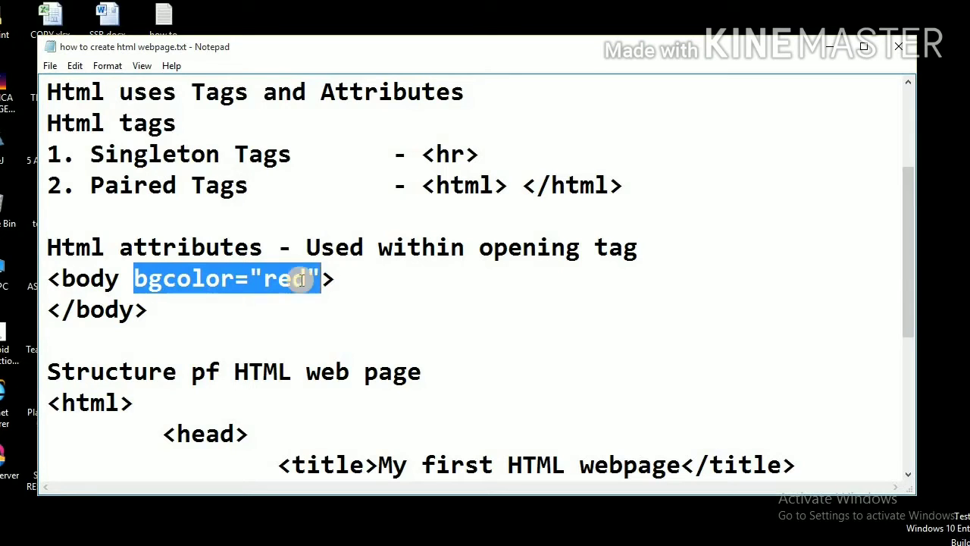
click(166, 334)
- Correct 'pf' to 'of' in the heading
scroll(167, 333, down, 1)
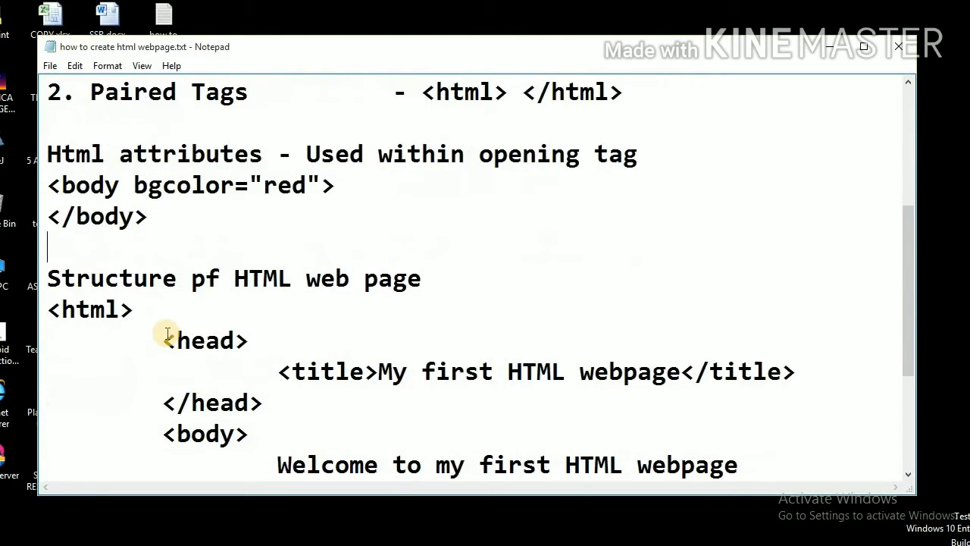
click(205, 278)
key(BackSpace)
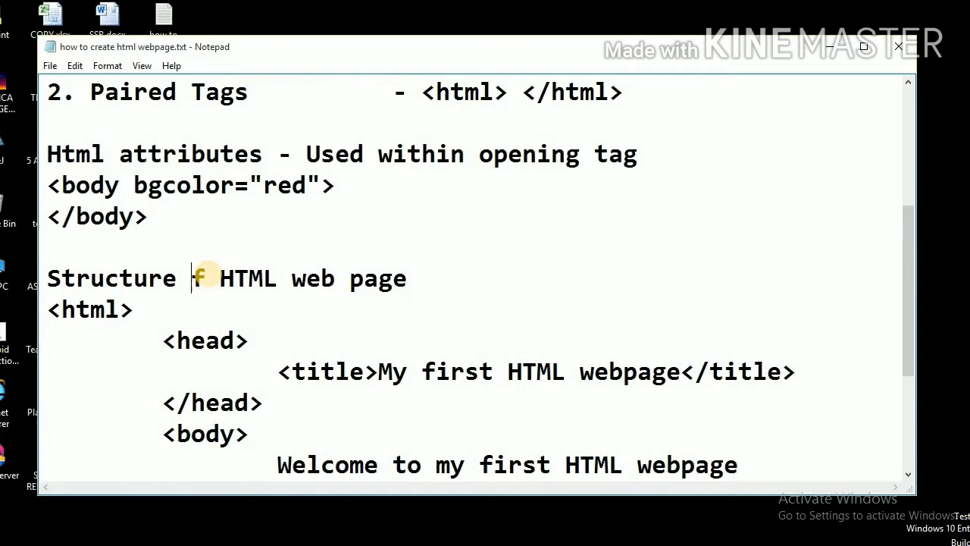
text(o)
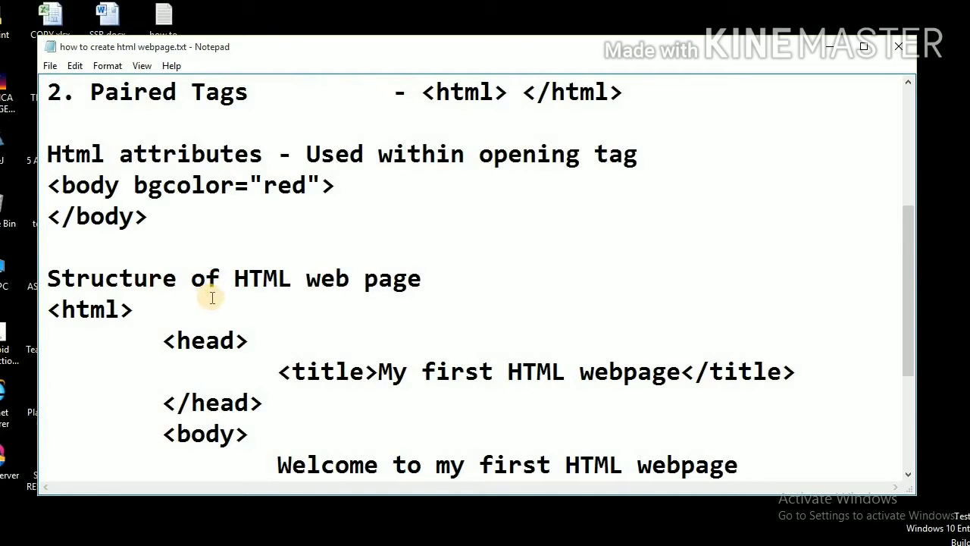
scroll(212, 298, down, 1)
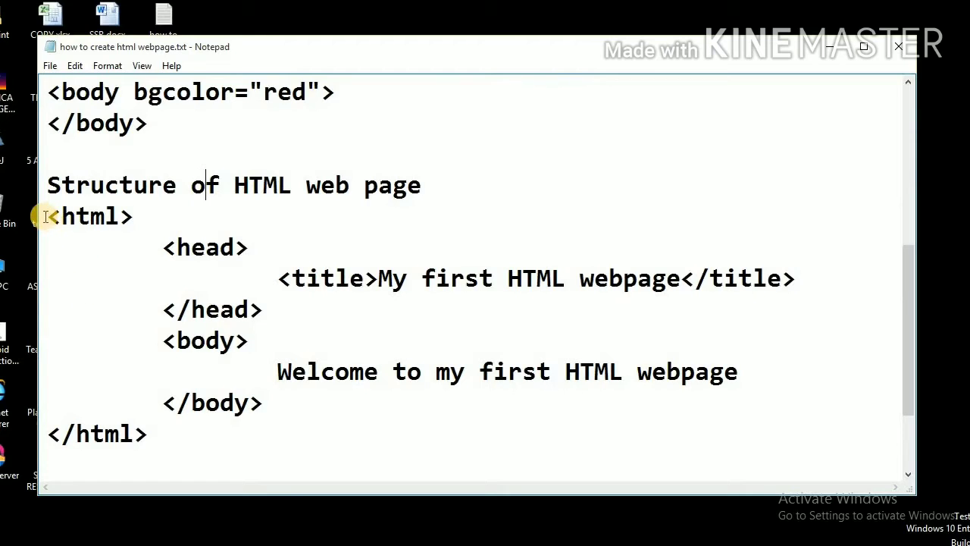
- Highlight the <html> and </html> tags, the indentation before <head>, and the <title> tag
drag(45, 217, 132, 218)
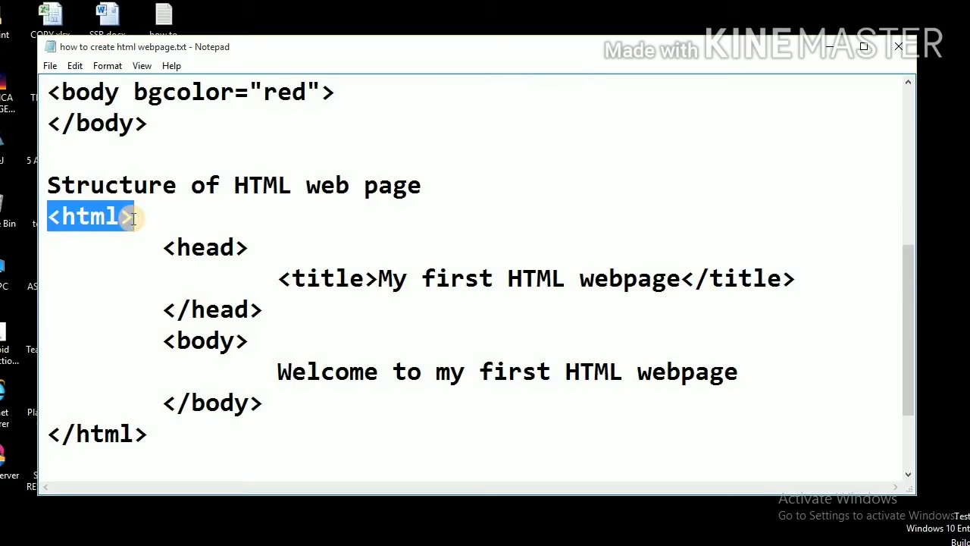
drag(134, 218, 57, 214)
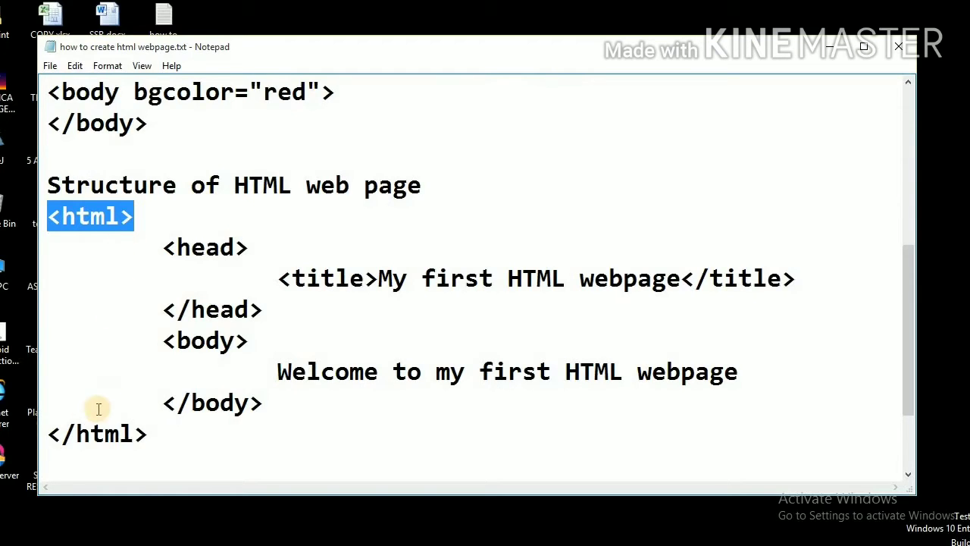
drag(46, 433, 145, 440)
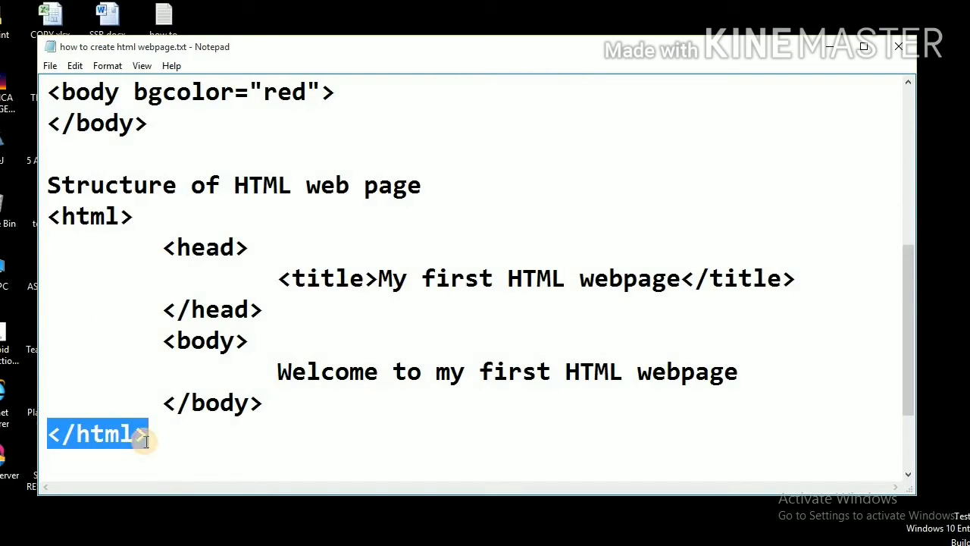
click(162, 251)
key(shift+Home)
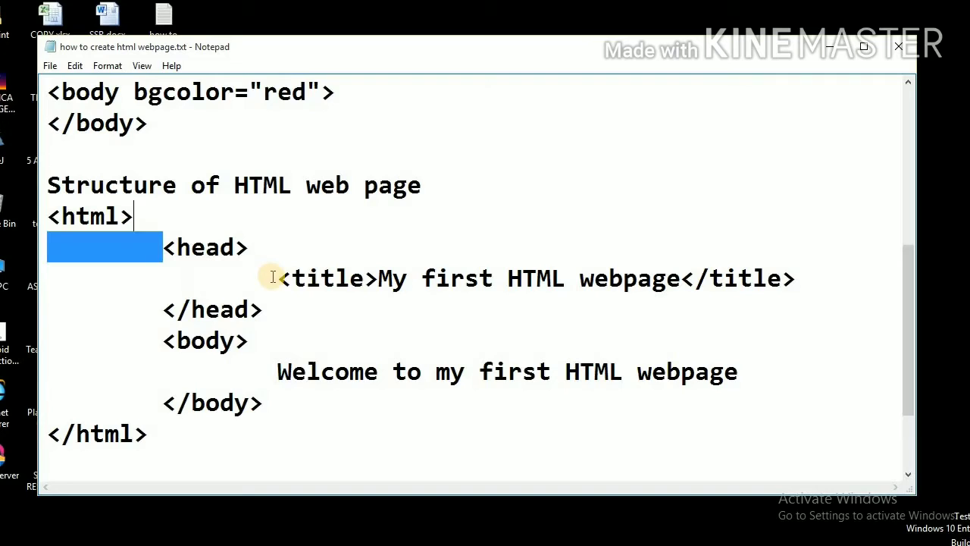
drag(275, 278, 373, 282)
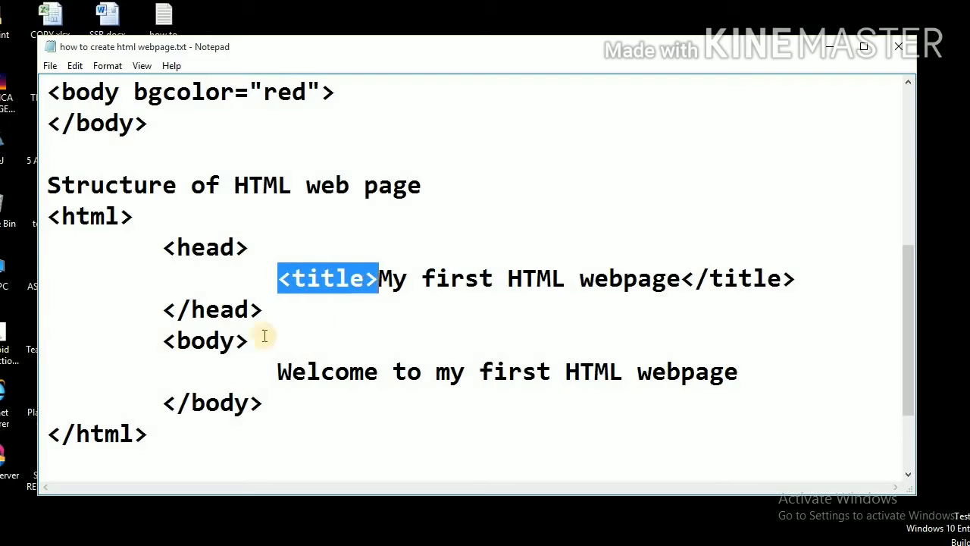
- Highlight the <body> tag, welcome text, title line, and closing </body> and </html> tags
drag(162, 340, 244, 341)
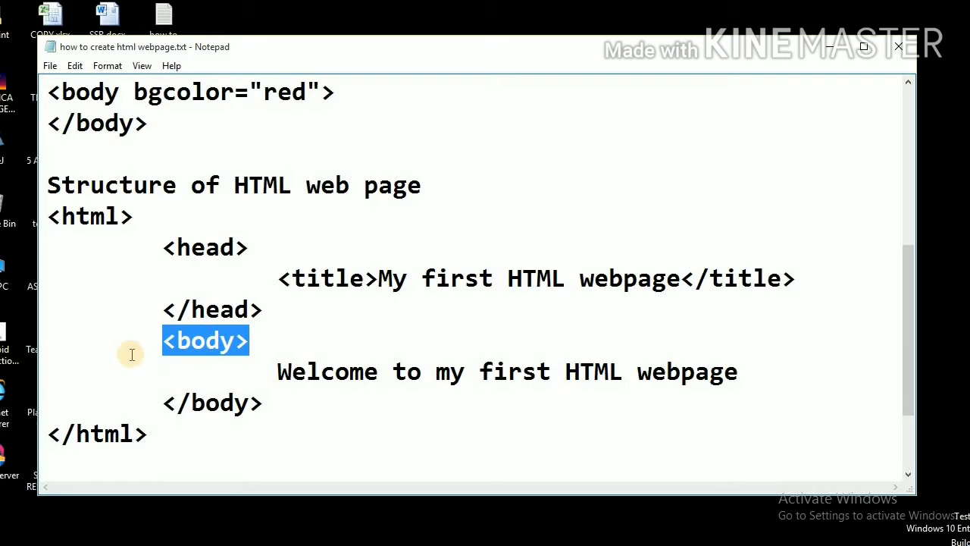
mouse_move(130, 365)
mouse_down()
mouse_move(552, 371)
mouse_move(677, 338)
mouse_move(649, 368)
mouse_move(667, 370)
mouse_up()
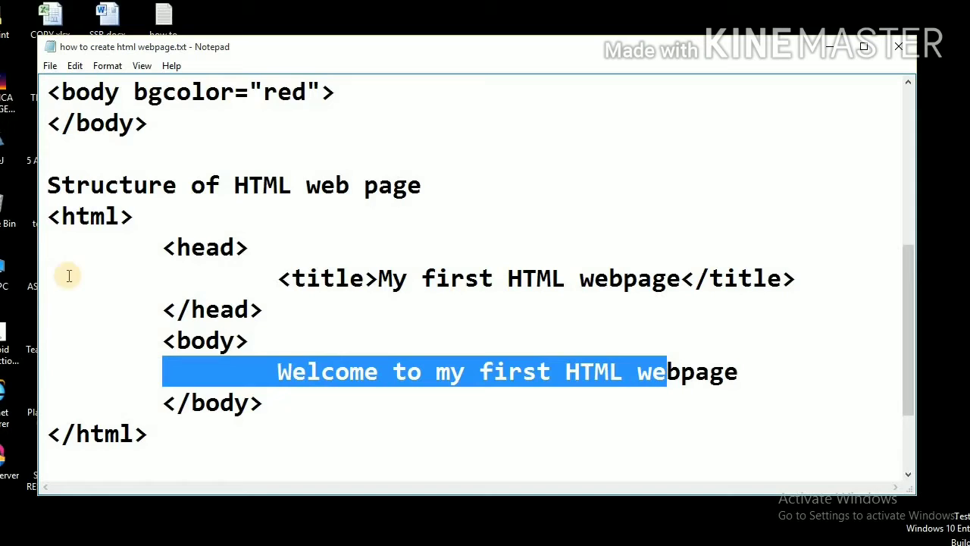
click(275, 278)
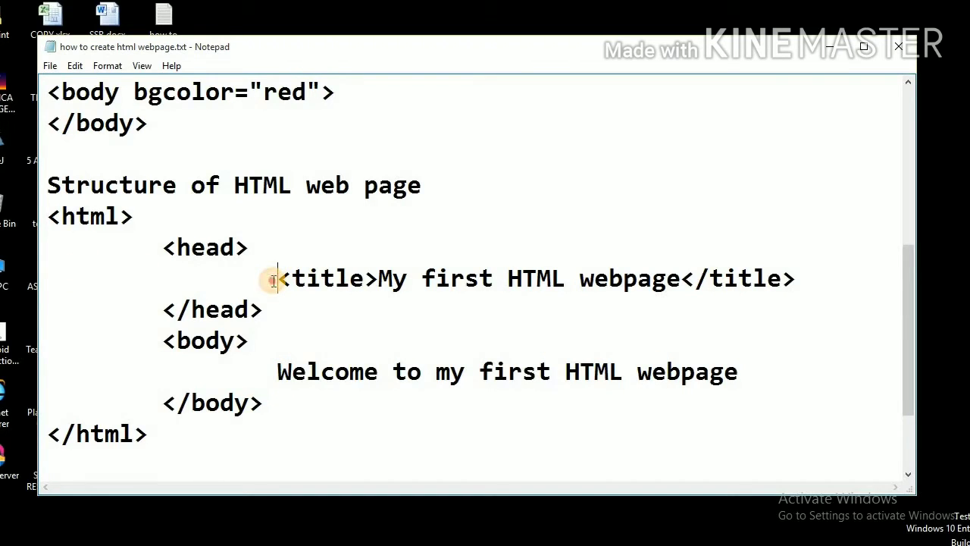
drag(274, 278, 507, 277)
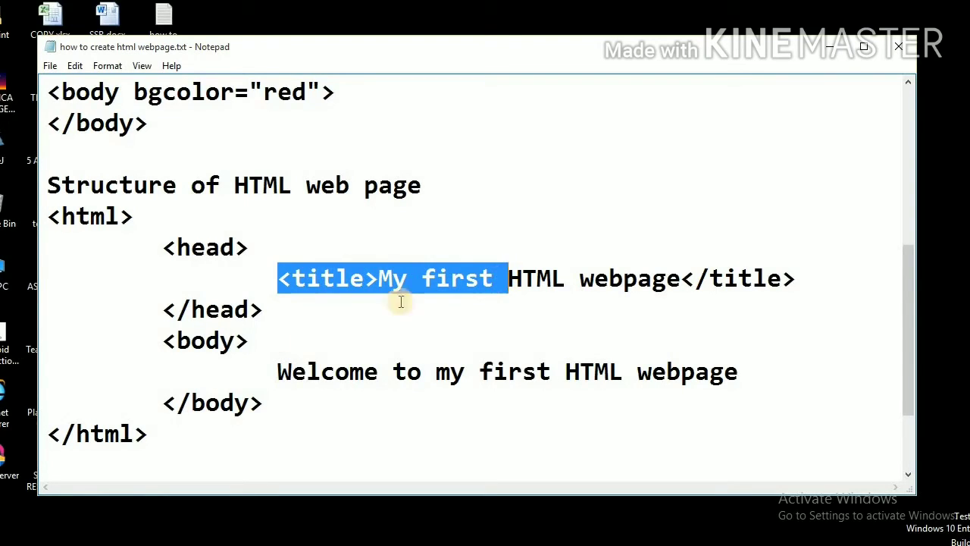
drag(164, 405, 267, 403)
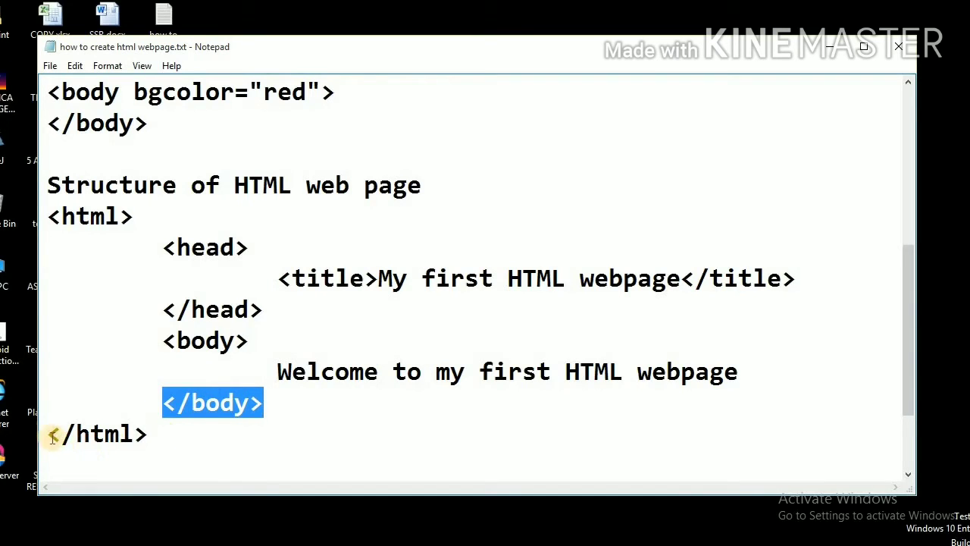
drag(47, 432, 151, 435)
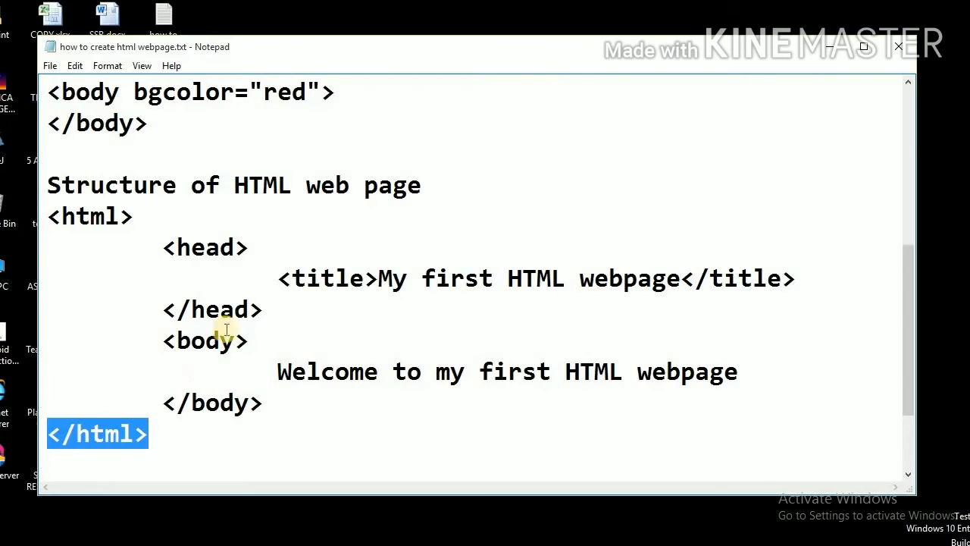
drag(48, 216, 148, 216)
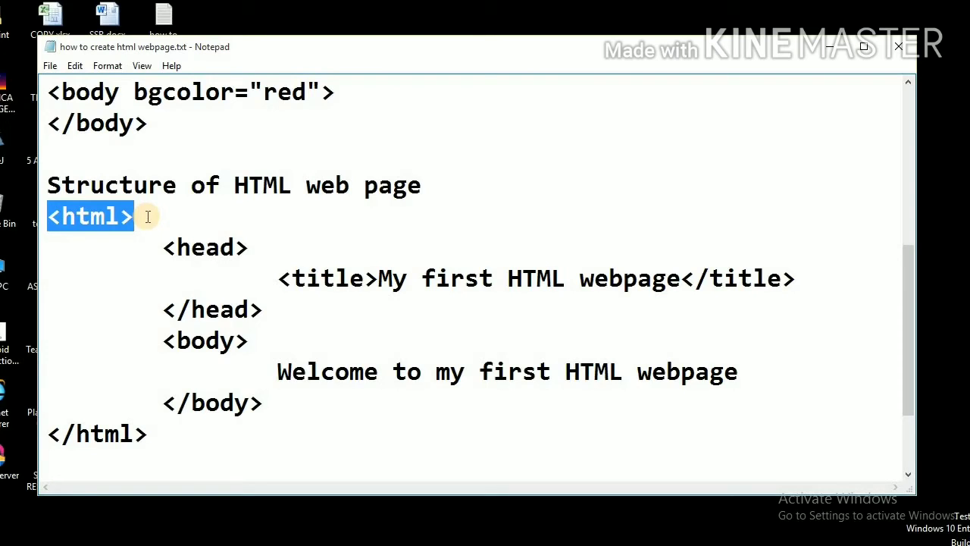
- Undo the accidental 'not' typing and select the whole skeleton from <html> to </html>
text(not)
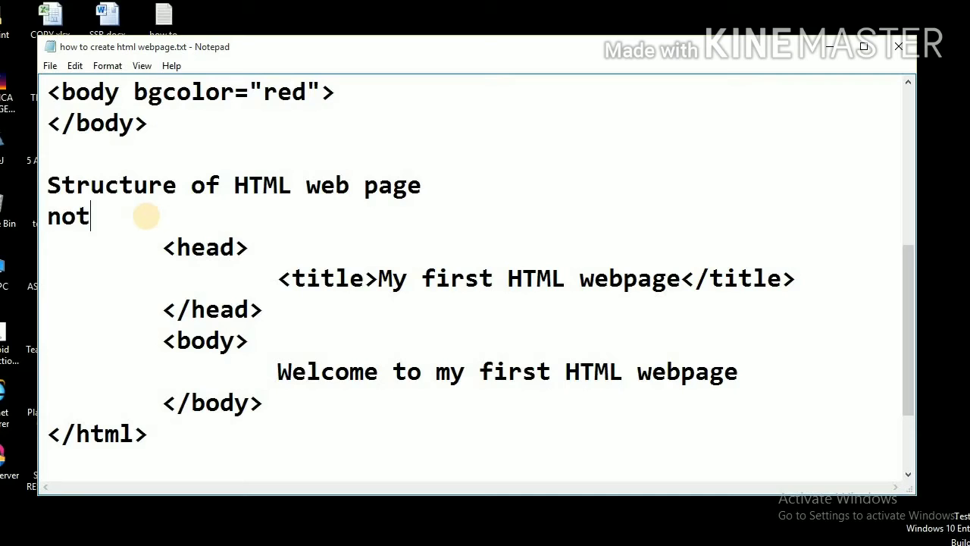
key(ctrl+z)
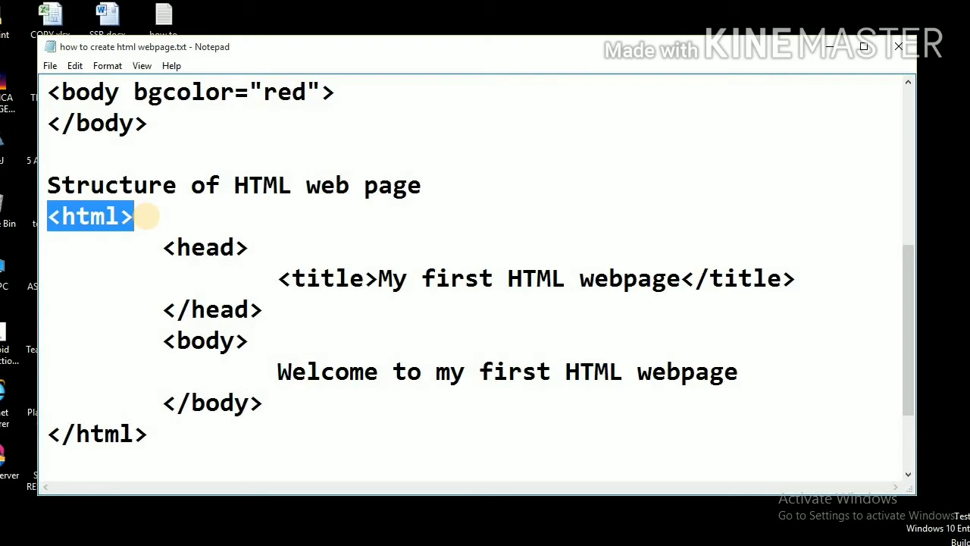
key(super+r)
click(75, 250)
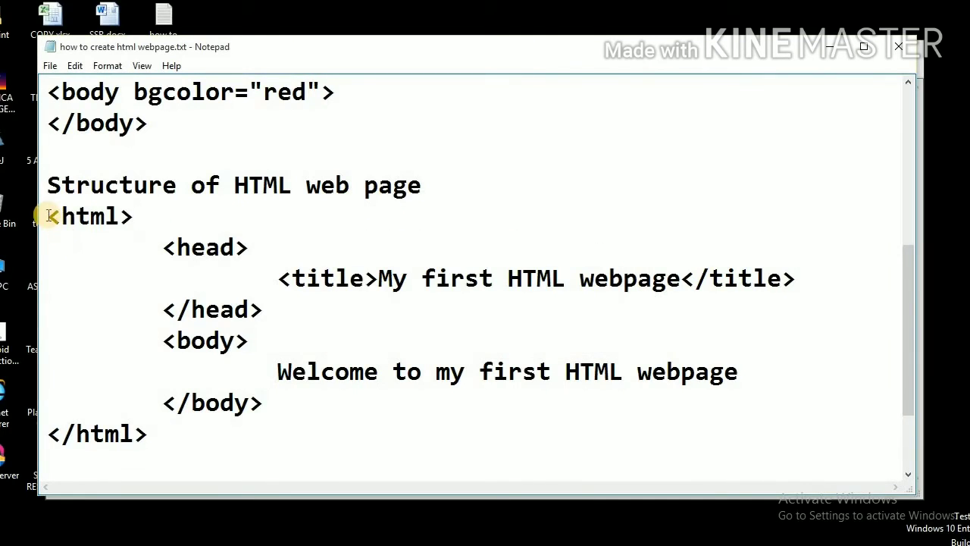
mouse_move(51, 216)
mouse_down()
mouse_move(562, 292)
mouse_move(806, 287)
mouse_up()
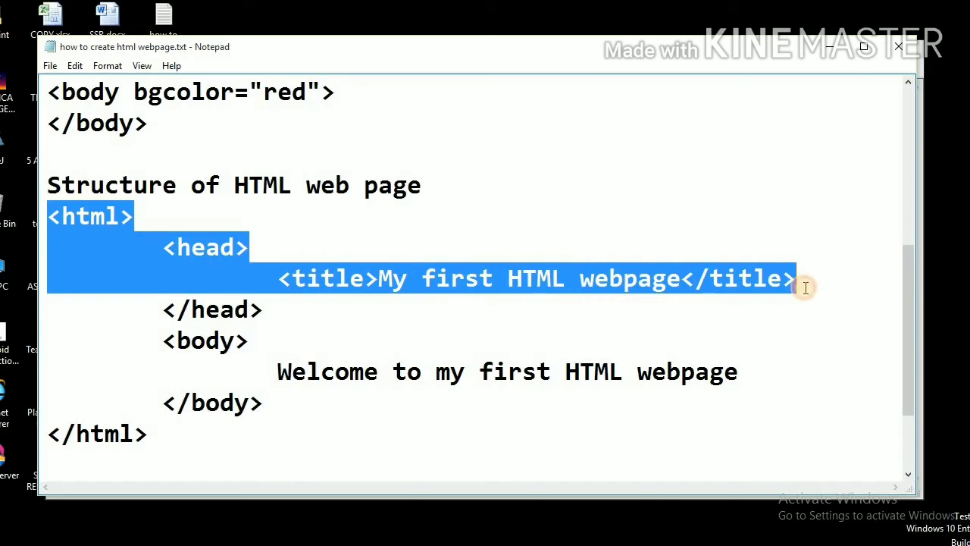
drag(806, 287, 795, 334)
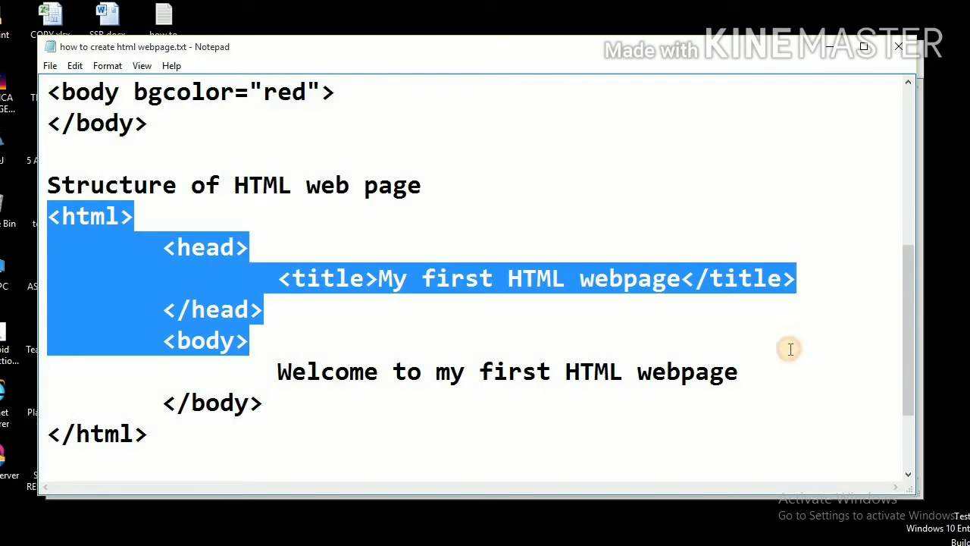
drag(790, 348, 759, 429)
key(ctrl+c)
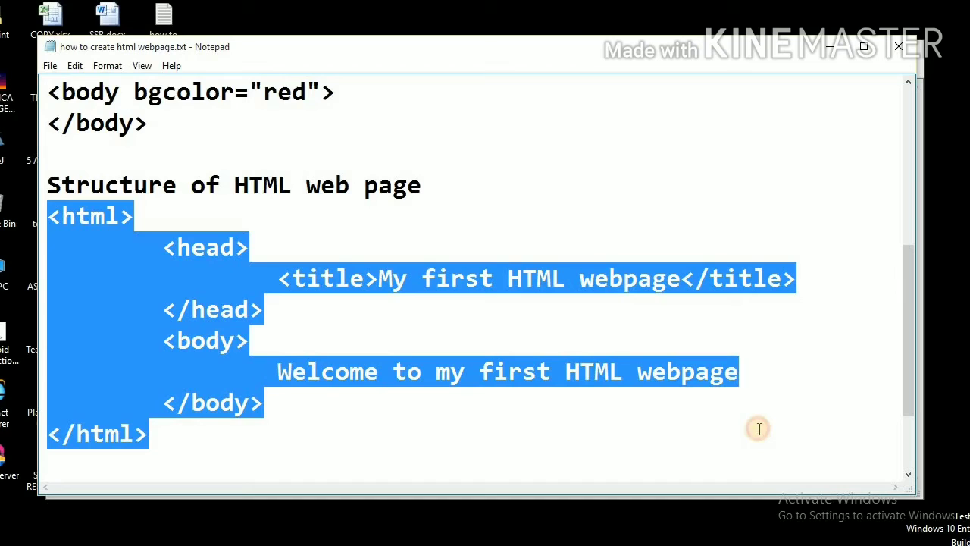
- Replace the partial tag in the untitled document with the pasted HTML page code
key(alt+Tab)
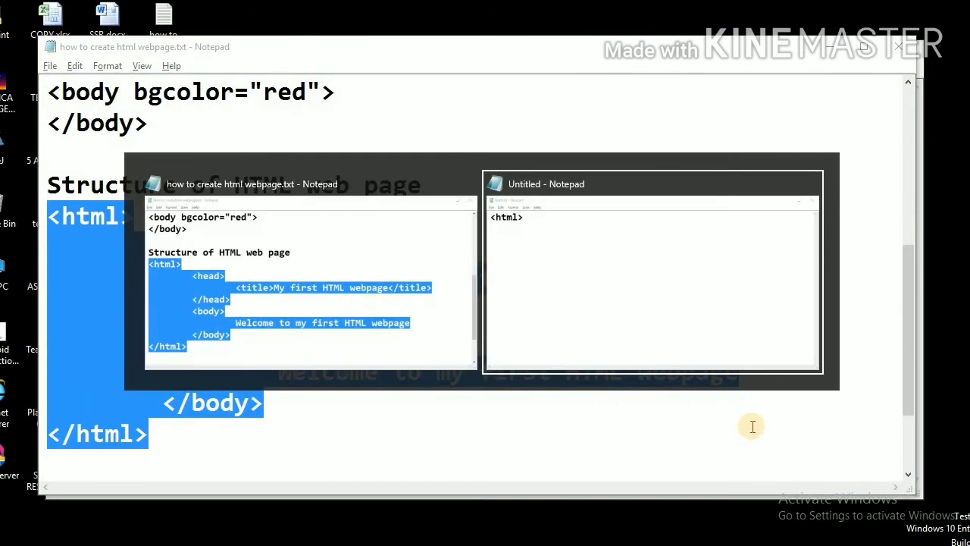
key(BackSpace)
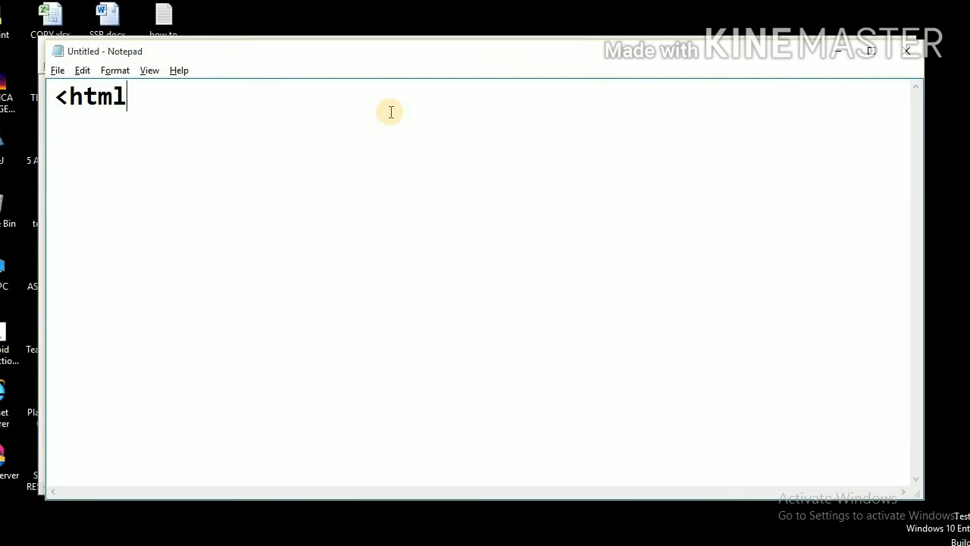
key(BackSpace)
key(BackSpace)
key(BackSpace)
key(ctrl+v)
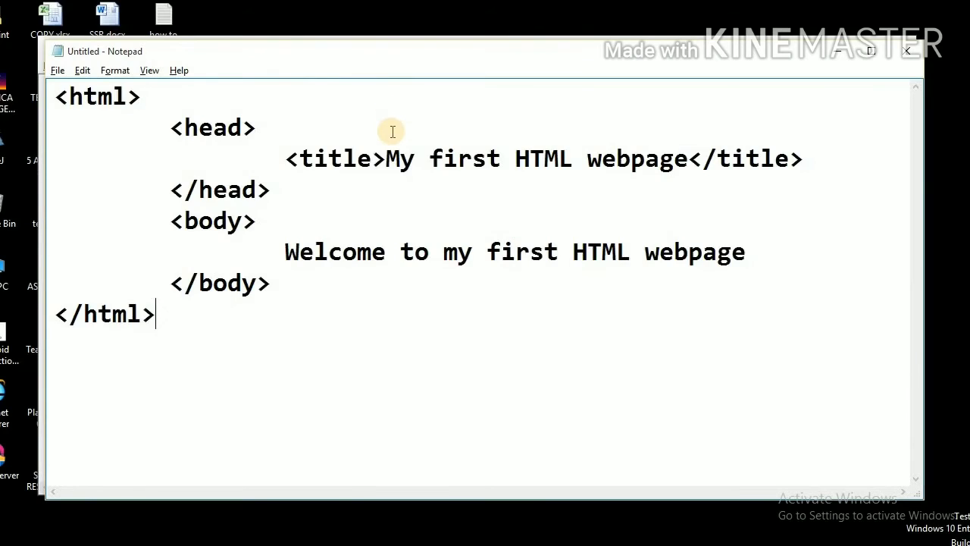
- Save As to the Desktop with the file name my first web page.html
click(57, 71)
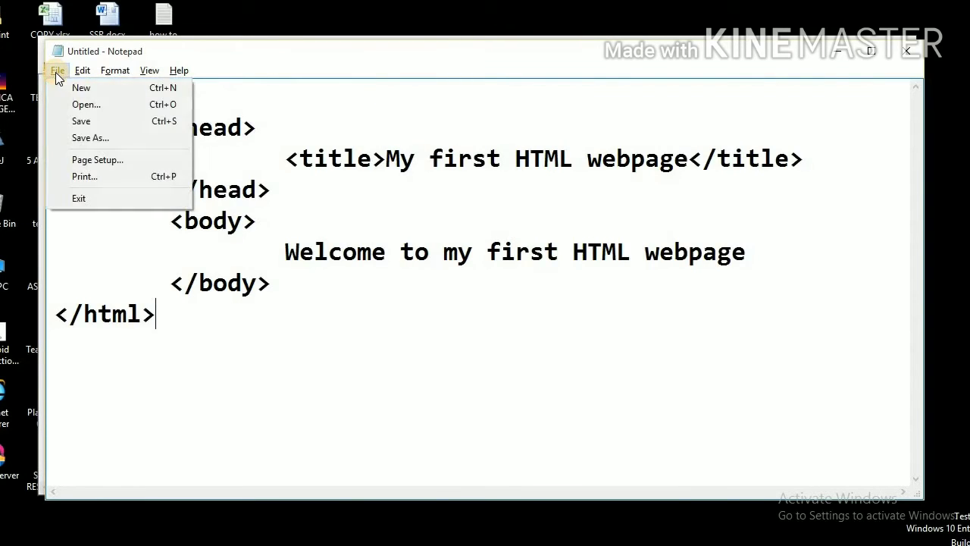
click(98, 136)
text(my first web page.html)
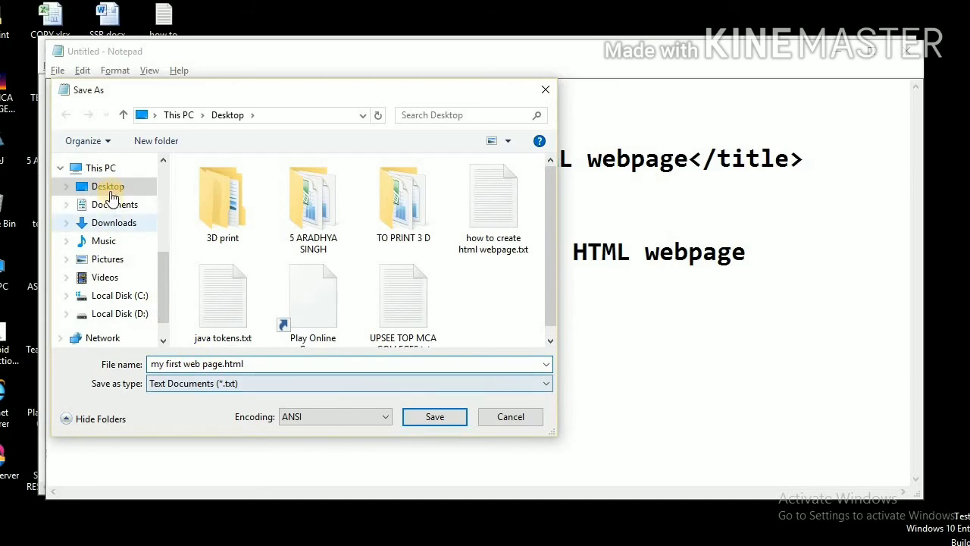
- Save the file, minimize both Notepad windows, and show my first web page.html's context menu
click(423, 420)
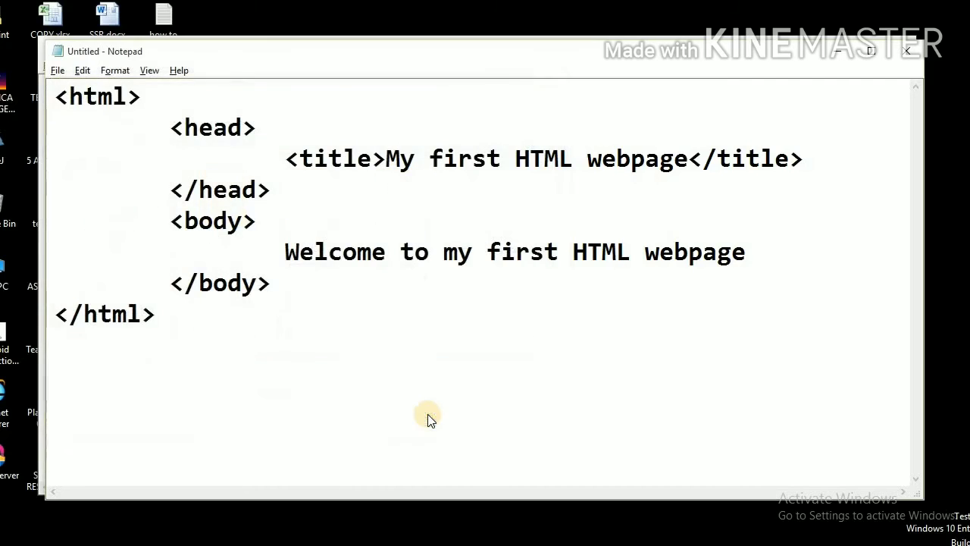
click(833, 52)
click(831, 50)
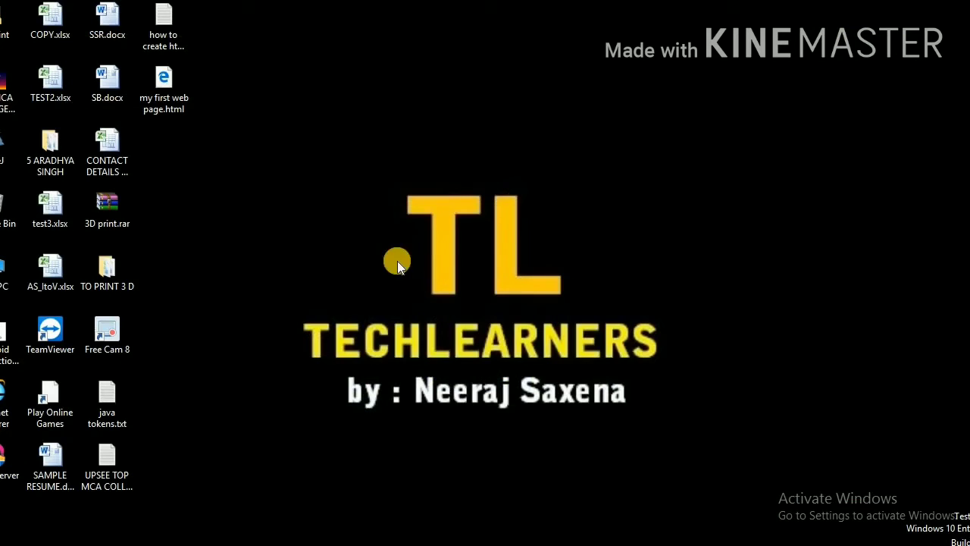
click(168, 79)
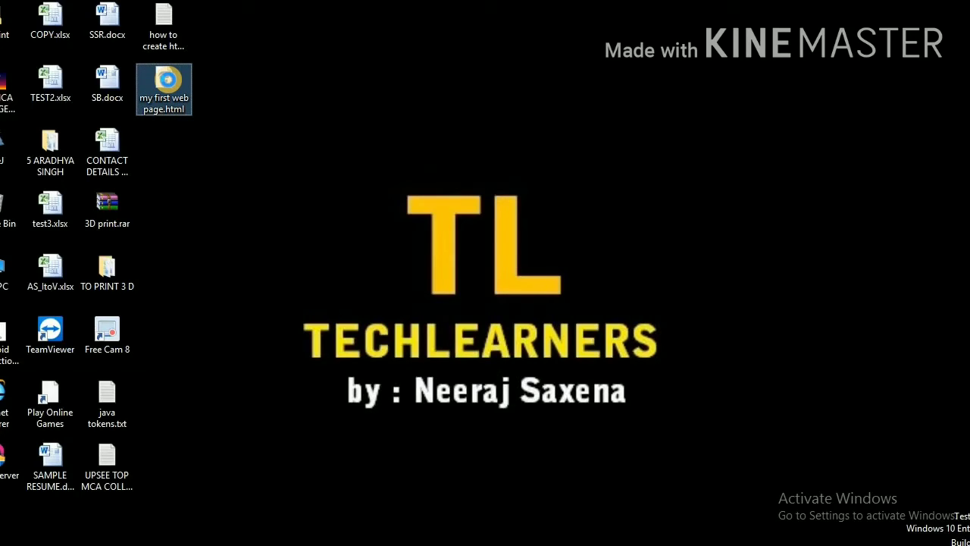
right_click(168, 80)
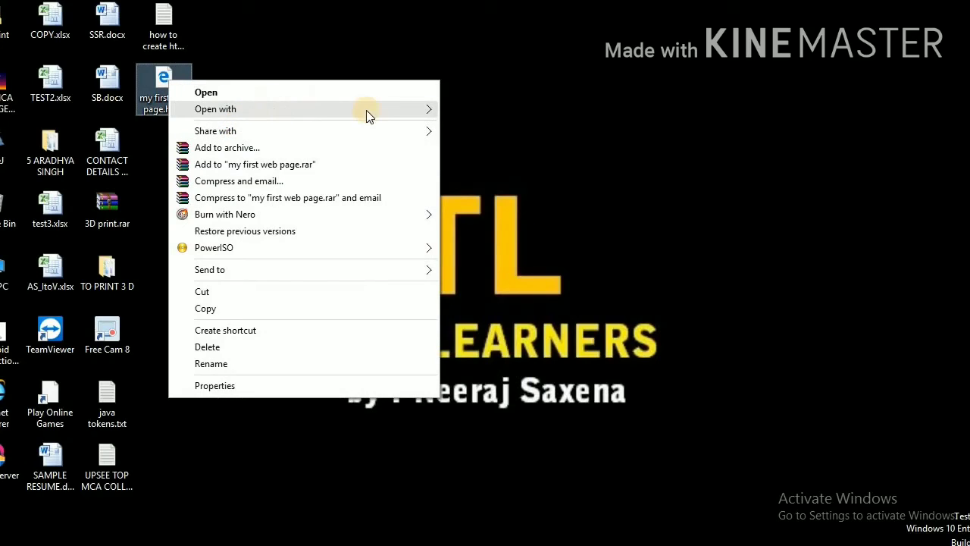
mouse_move(215, 109)
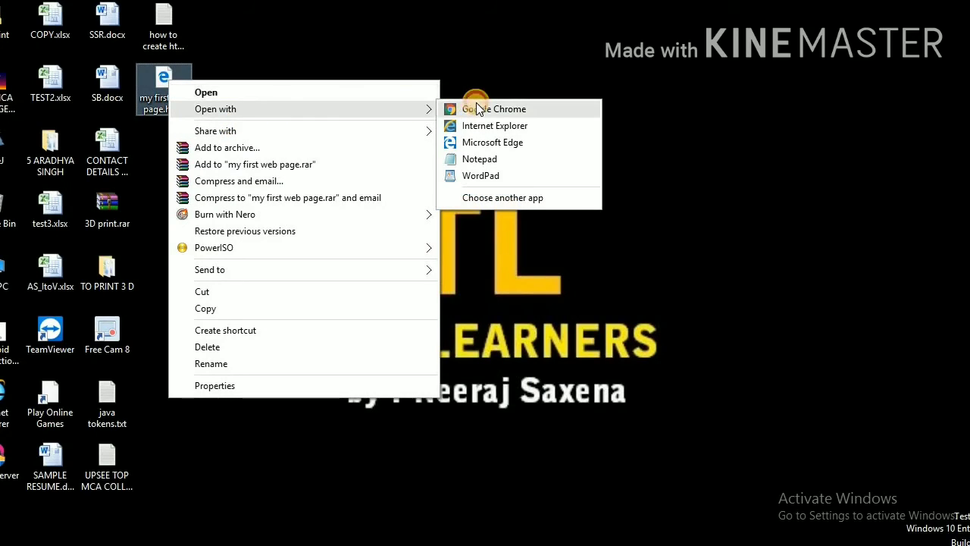
- Open my first web page.html with Google Chrome and select the welcome line
click(476, 106)
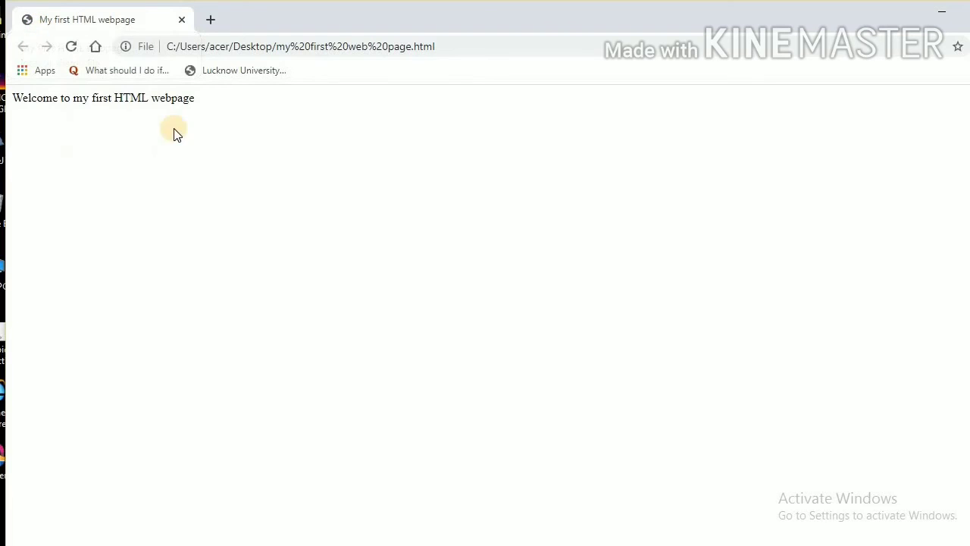
drag(104, 106, 194, 99)
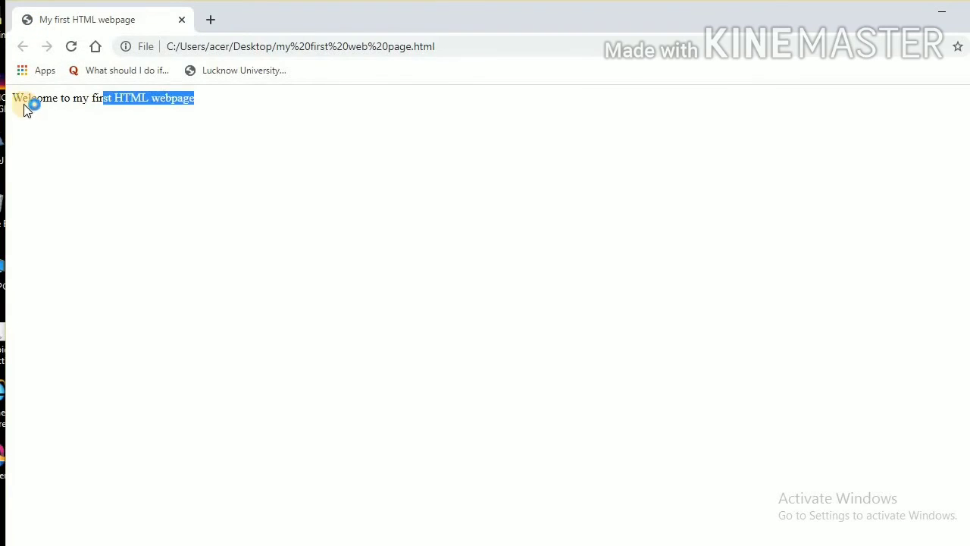
drag(13, 99, 89, 100)
drag(182, 112, 195, 112)
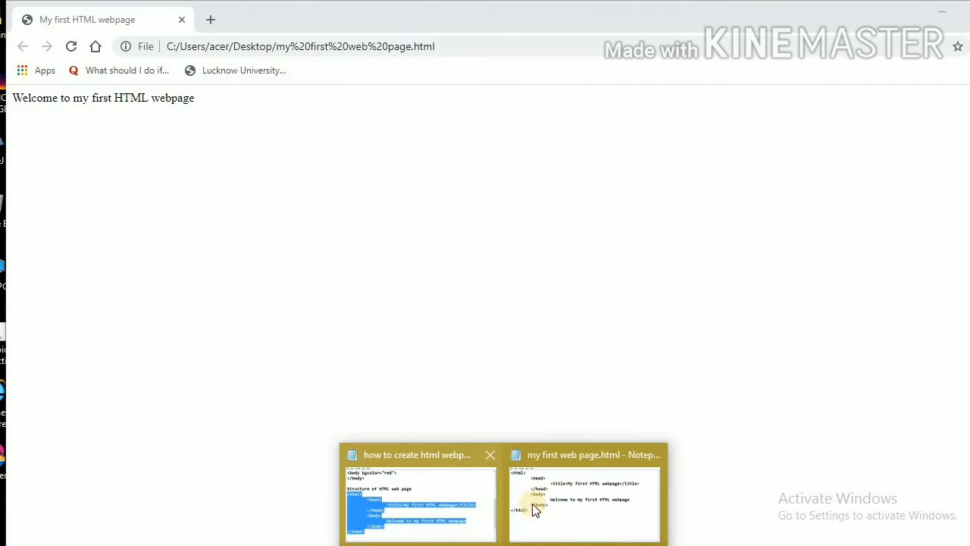
- Add a br line and the text 'this is techlearners<h2>' below the welcome line
click(540, 501)
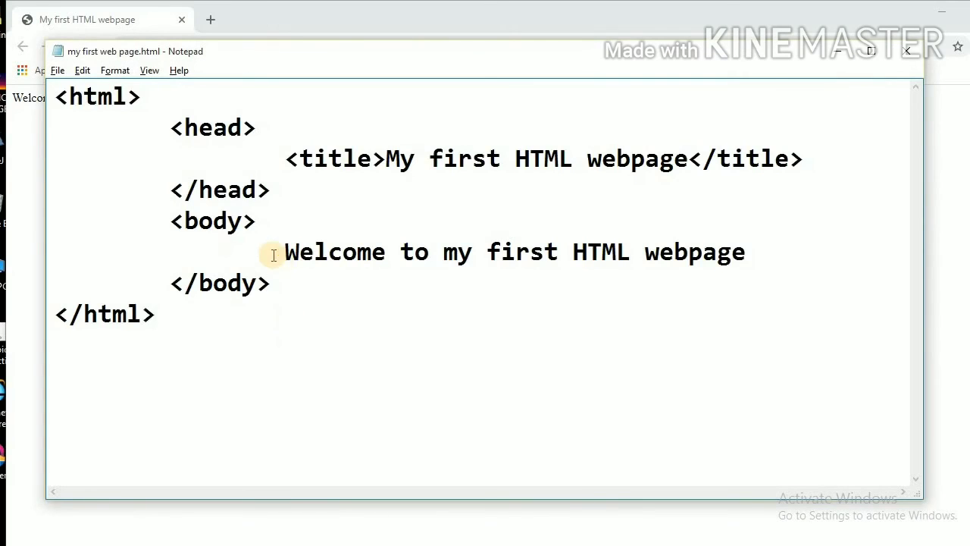
click(754, 248)
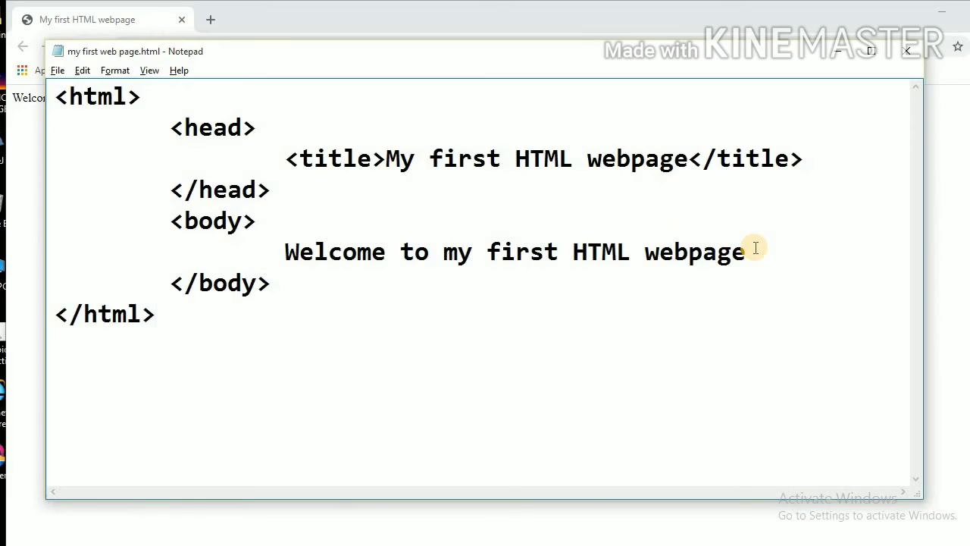
key(Return)
text(<)
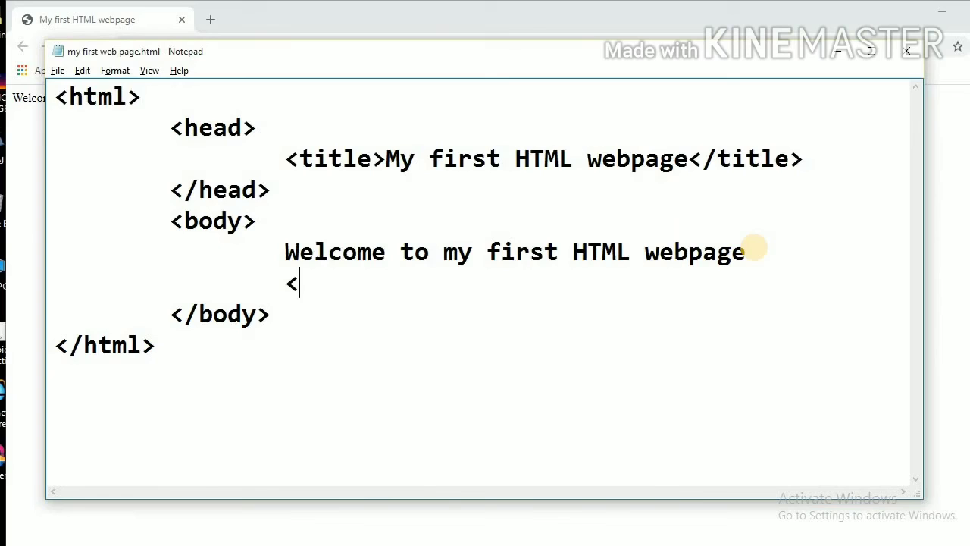
text(br>)
key(Return)
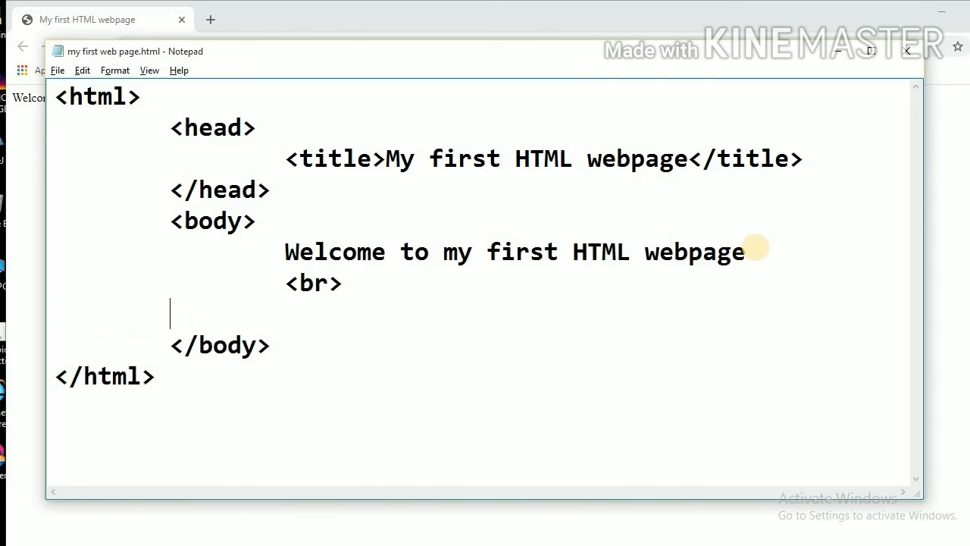
text(ti)
key(BackSpace)
text(his i)
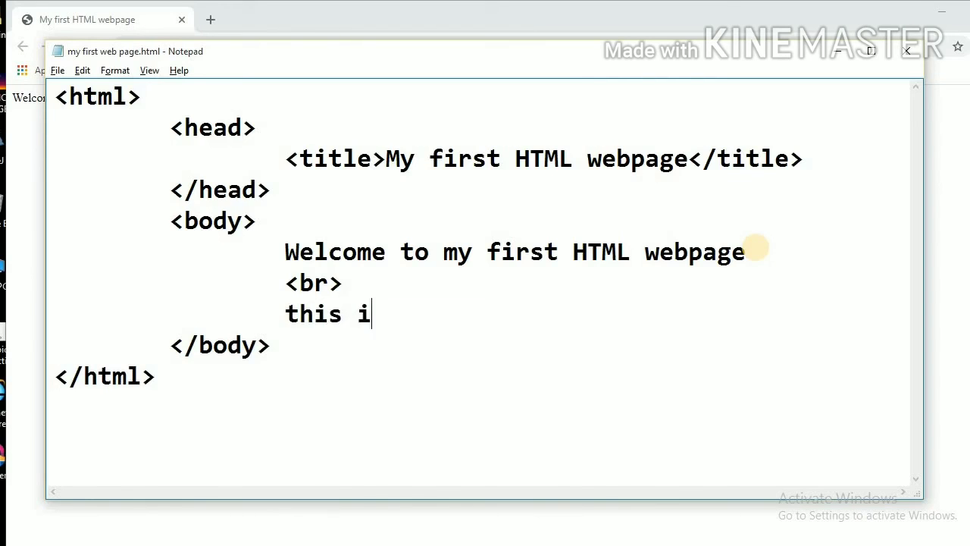
text(s techl)
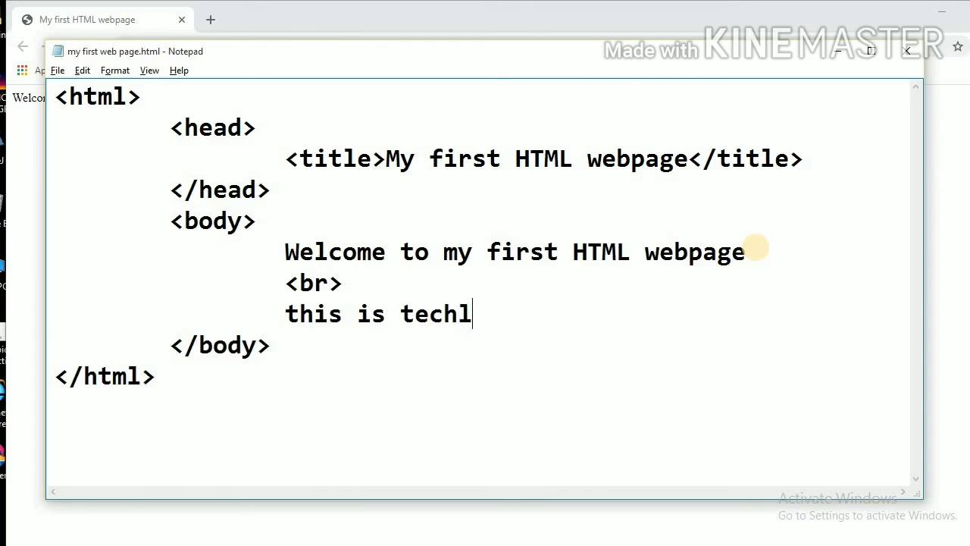
text(earners)
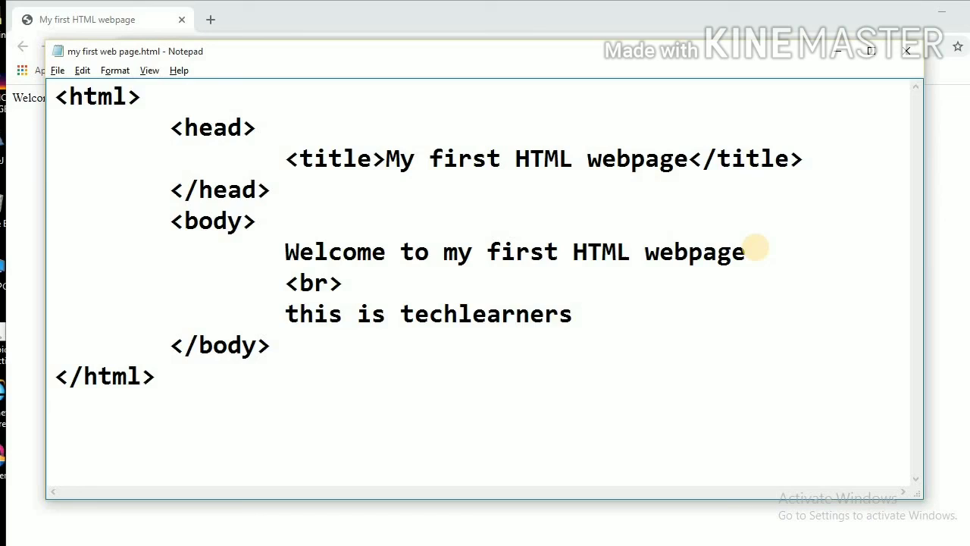
text(<h)
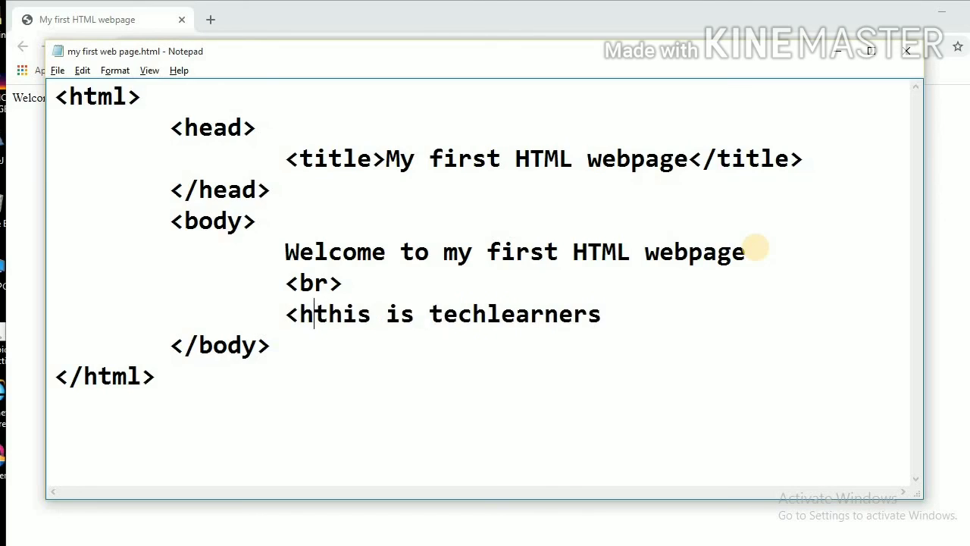
text(2>)
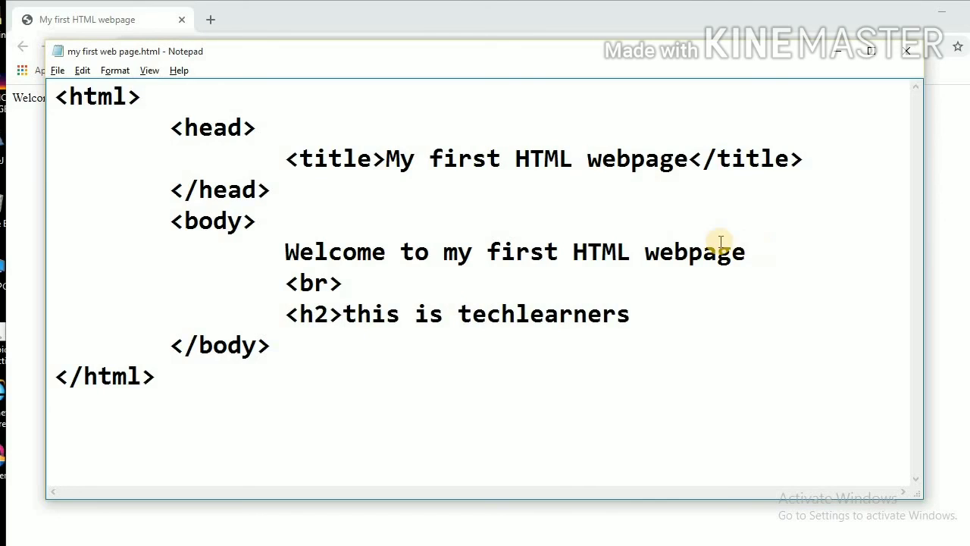
- Close the heading with /h2>, change the opening tag to h1, and save the file
click(645, 311)
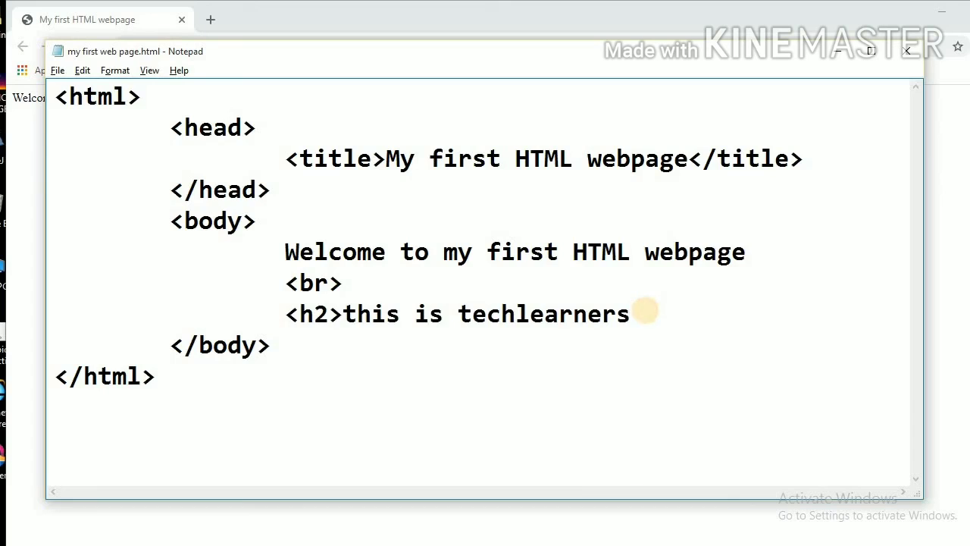
text(</h2)
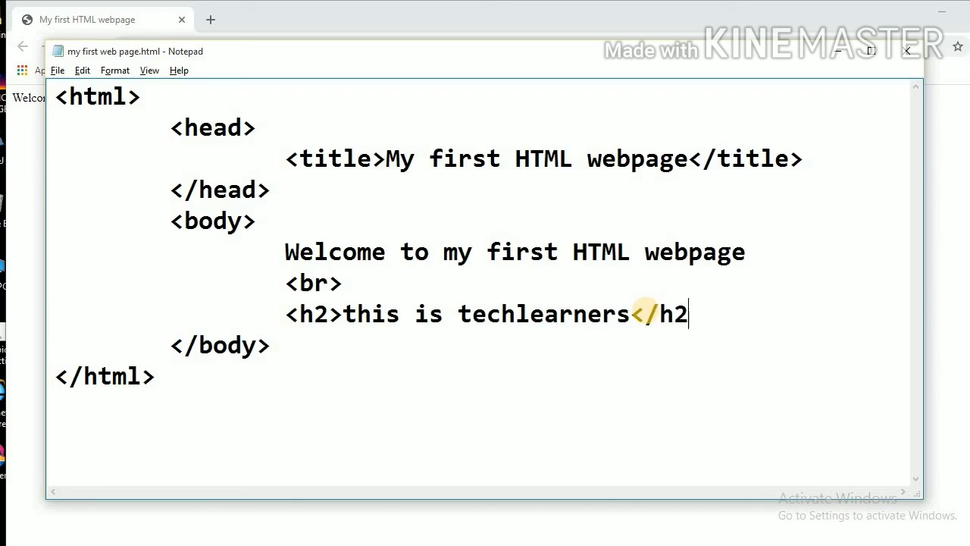
text(>)
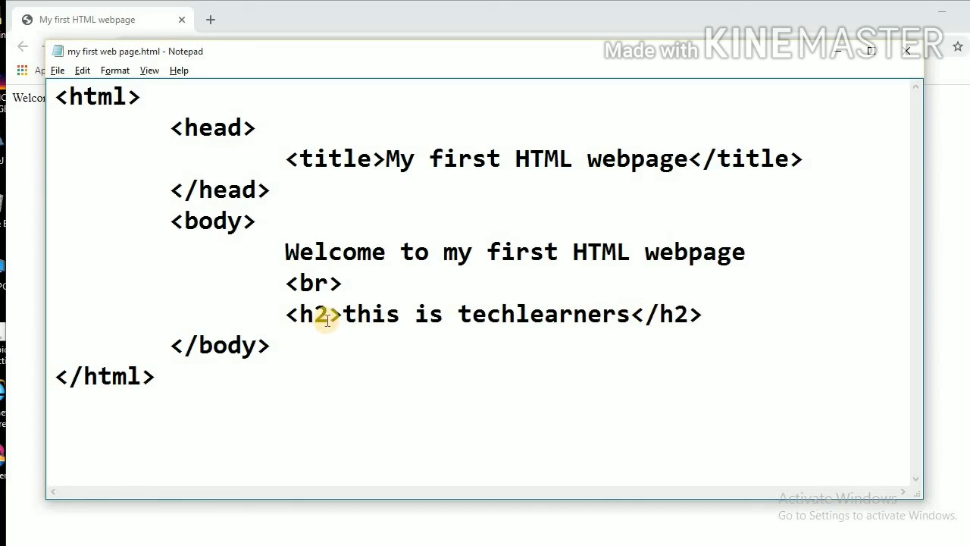
click(327, 315)
key(BackSpace)
text(1)
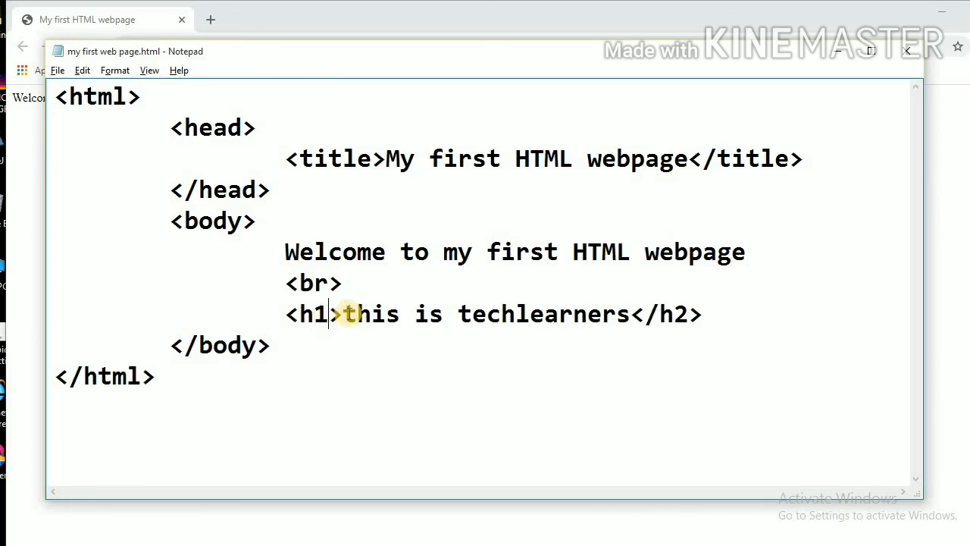
click(689, 314)
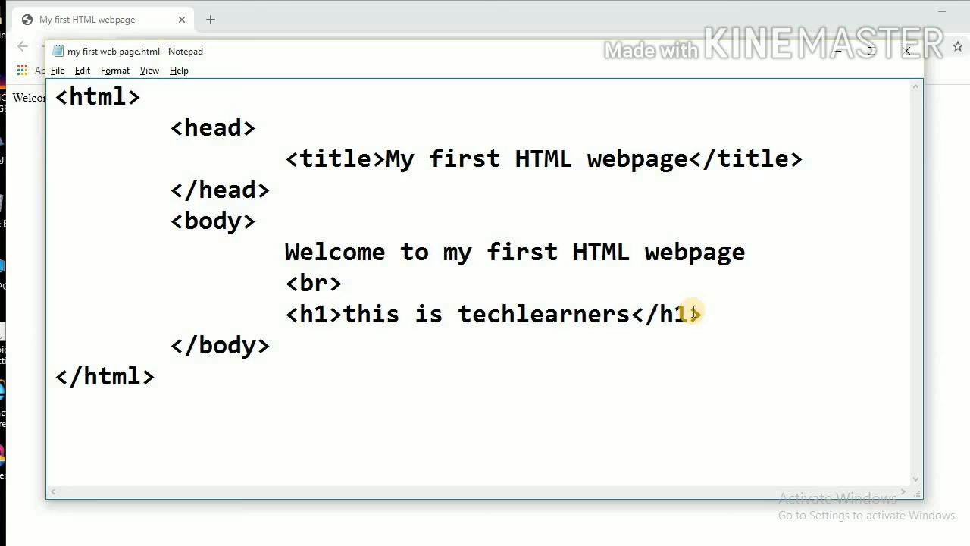
click(54, 70)
click(79, 121)
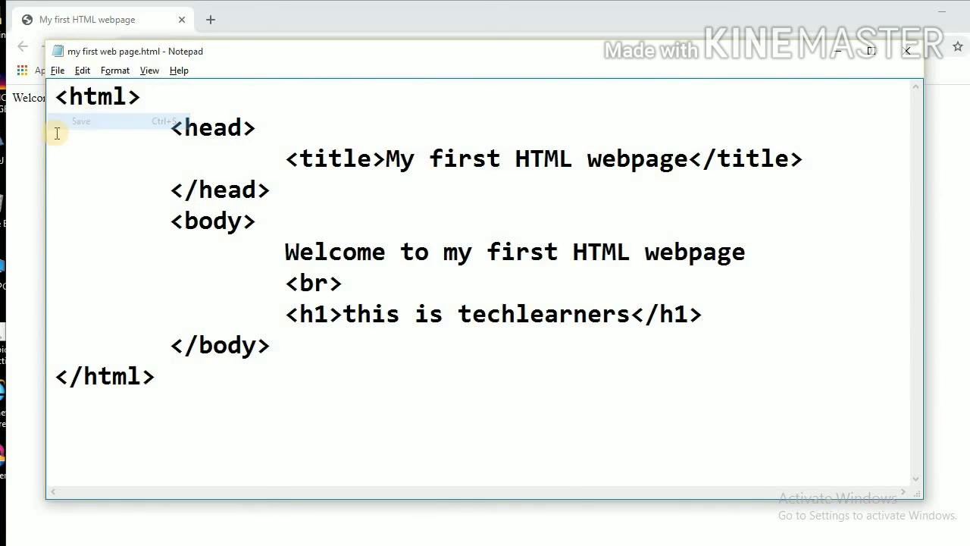
- Bring up Chrome's page with the 'this is techlearners' heading and clear the selection
click(25, 148)
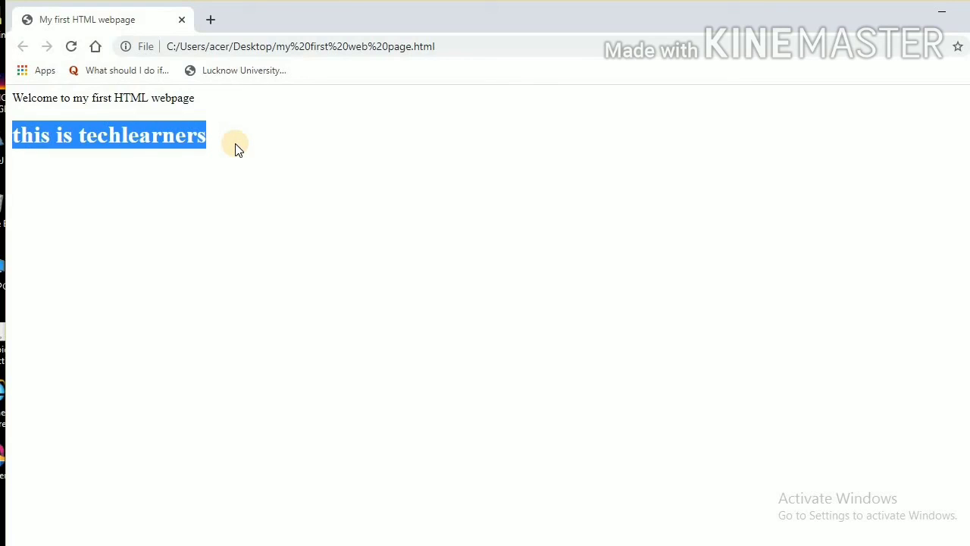
click(237, 149)
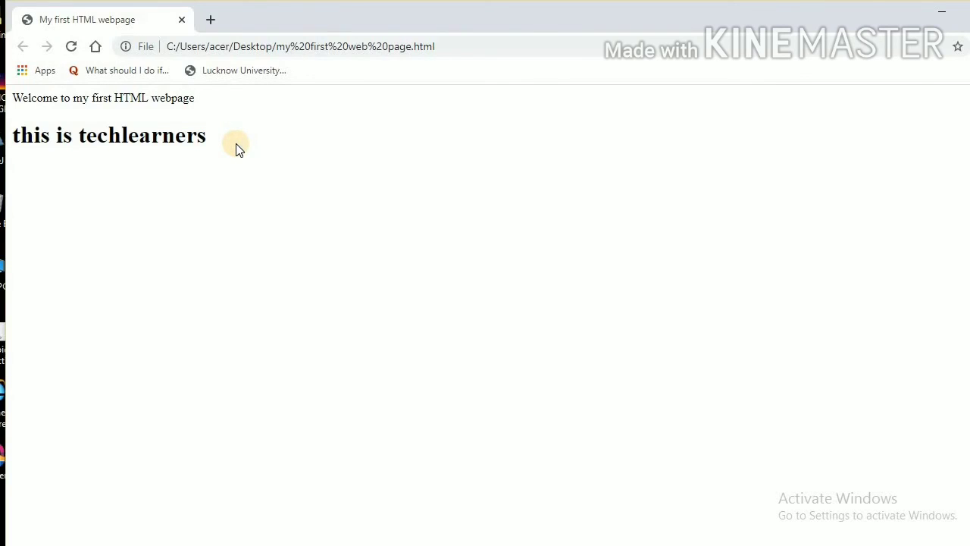